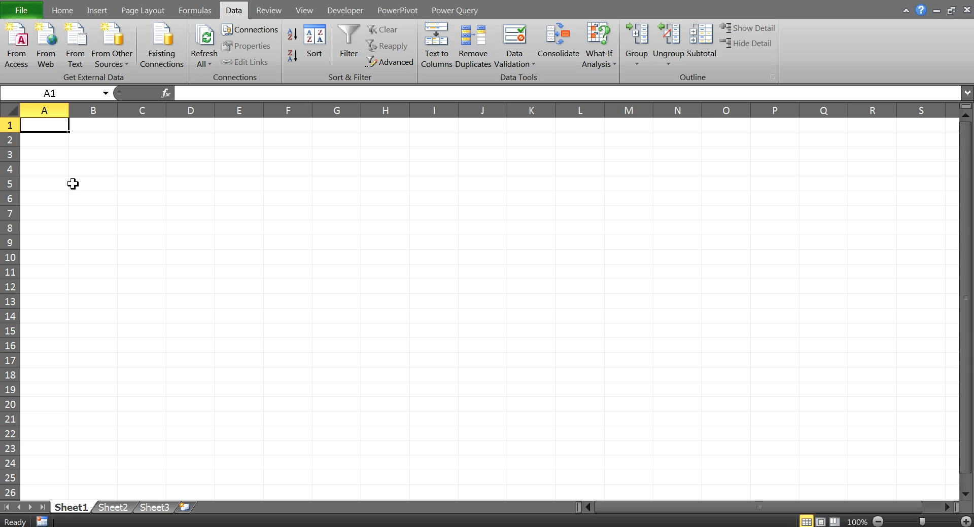
- Connect to the Excel workbook FreedomIndex.xls in the C:\Data folder as a Power Query source
{"action": "left_click", "coordinate": [447, 12]}
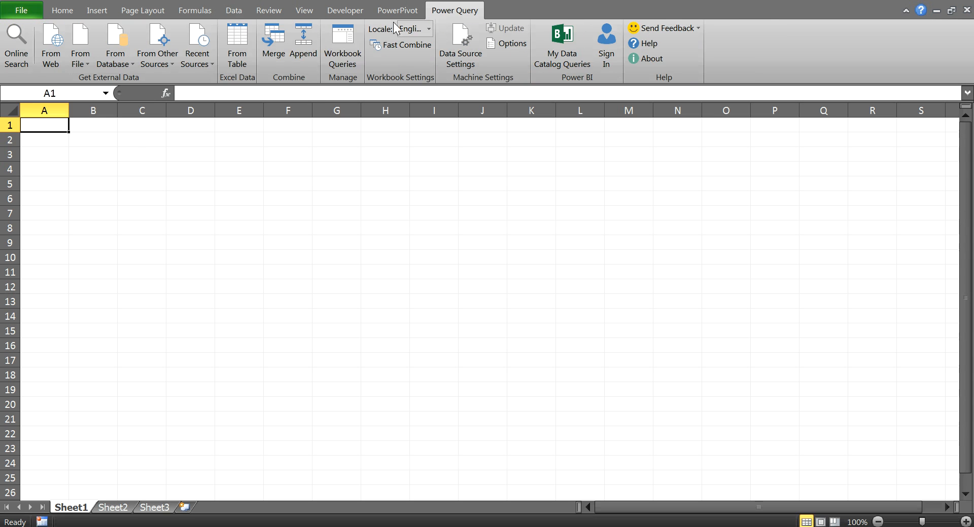
{"action": "left_click", "coordinate": [75, 55]}
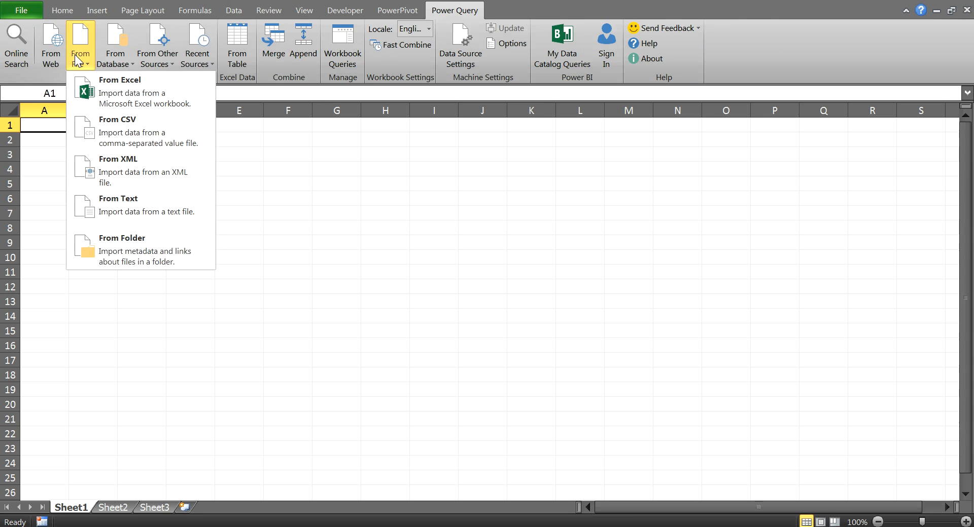
{"action": "left_click", "coordinate": [106, 85]}
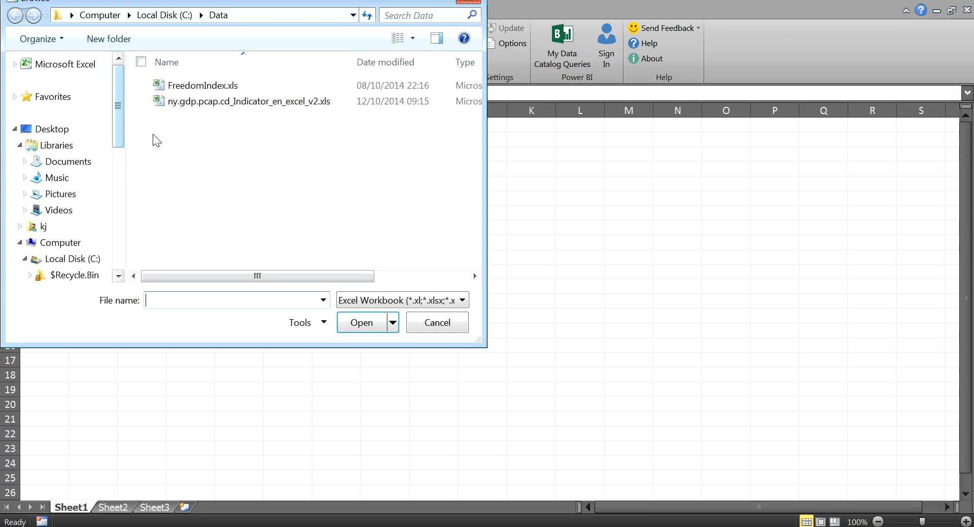
{"action": "left_click", "coordinate": [190, 86]}
{"action": "left_click", "coordinate": [362, 325]}
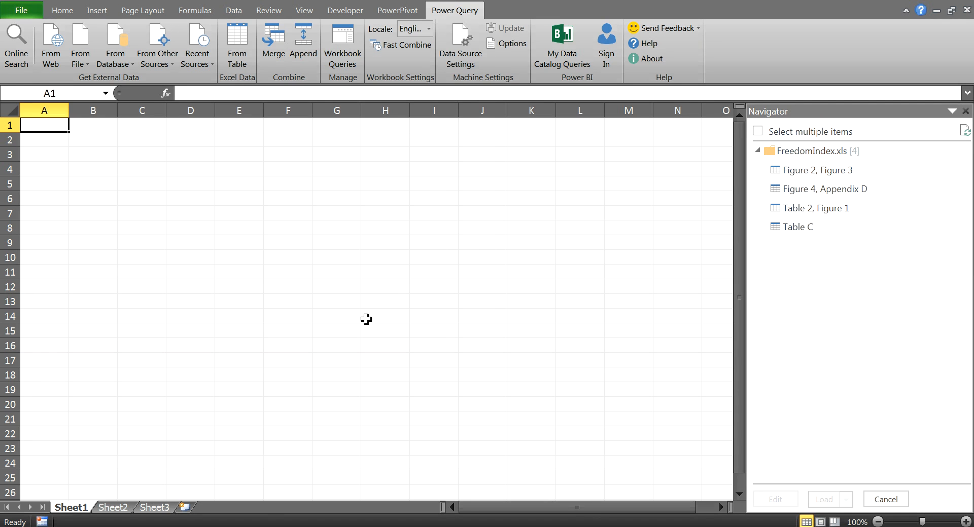
- Open the "Table 2, Figure 1" sheet for editing in a maximized Query Editor
{"action": "left_click", "coordinate": [786, 208]}
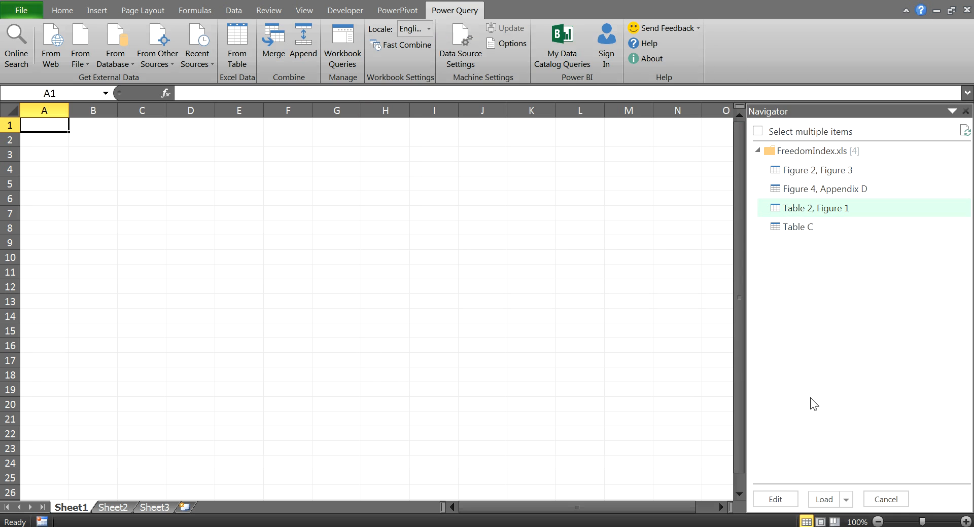
{"action": "left_click", "coordinate": [781, 498]}
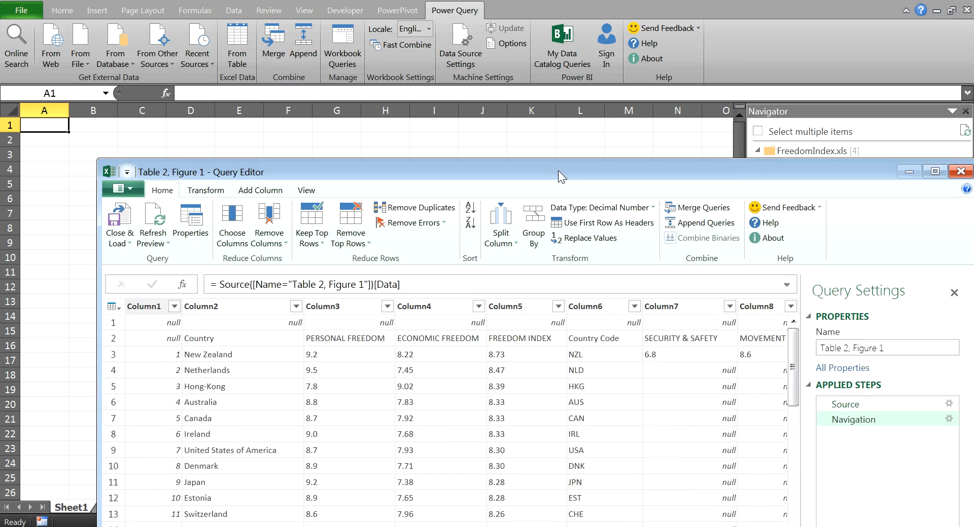
{"action": "double_click", "coordinate": [561, 121]}
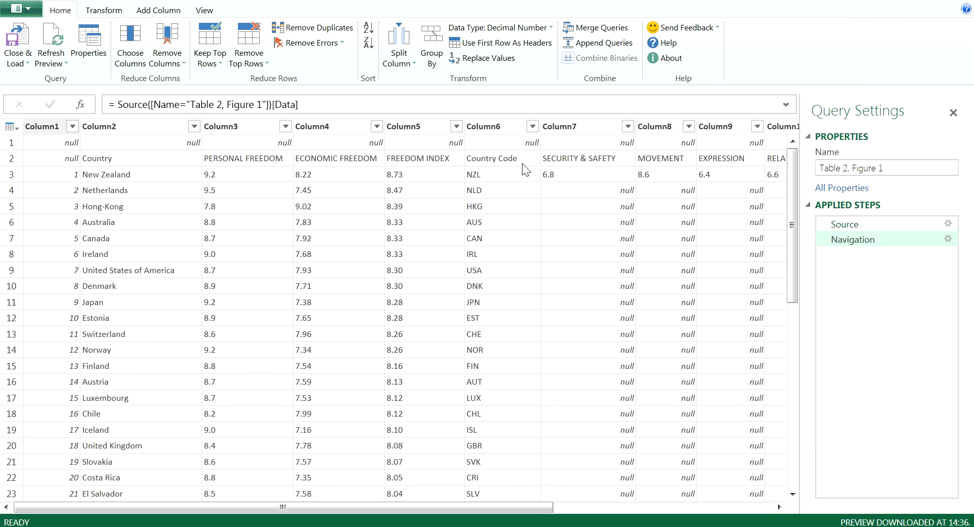
- Remove the top 1 row, the blank one above the column titles, from the query
{"action": "left_click", "coordinate": [491, 175]}
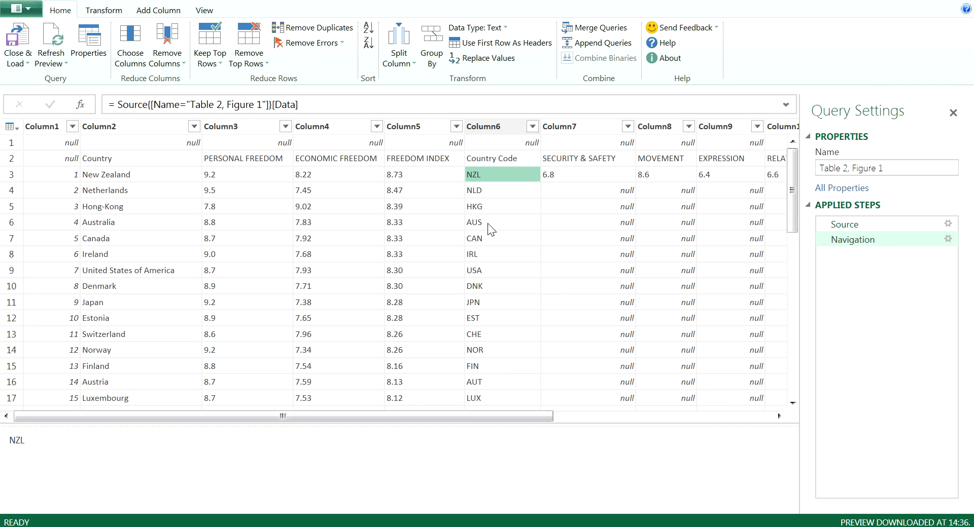
{"action": "left_click", "coordinate": [427, 143]}
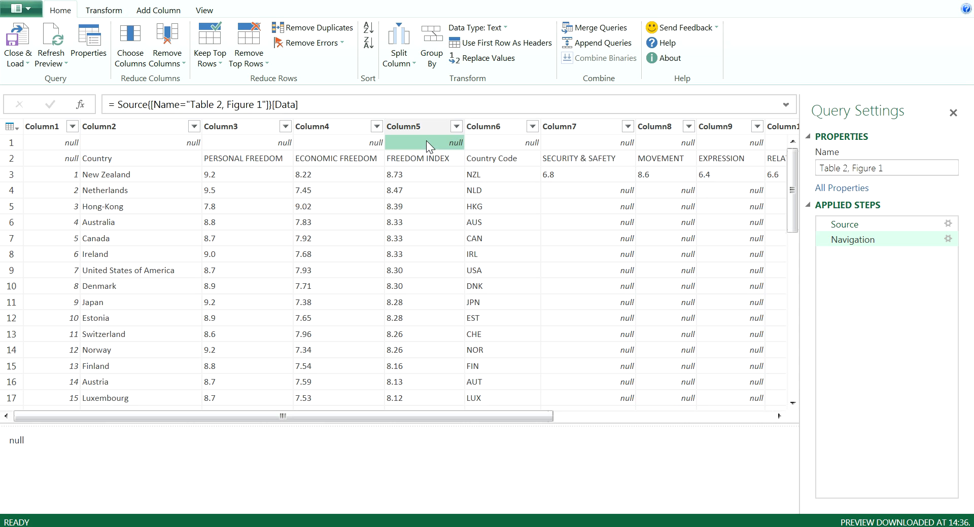
{"action": "left_click", "coordinate": [249, 62]}
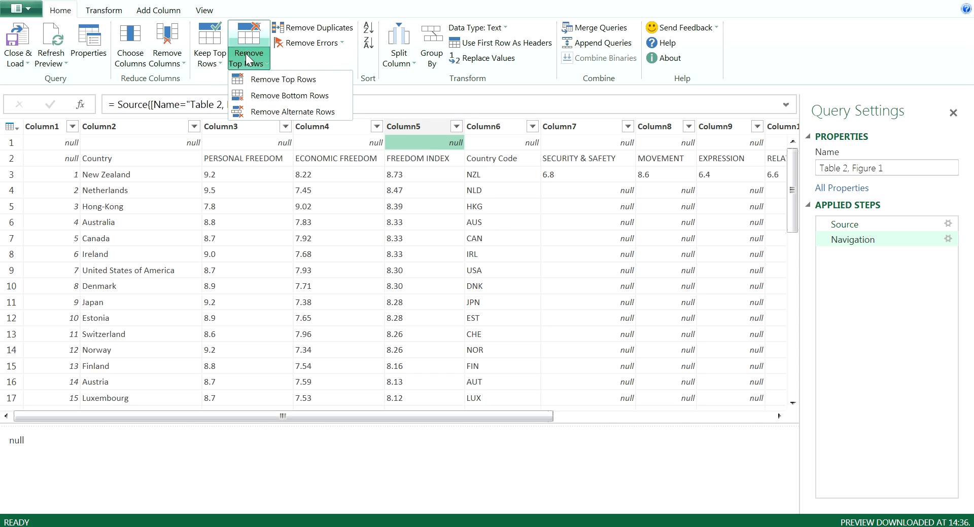
{"action": "left_click", "coordinate": [258, 80]}
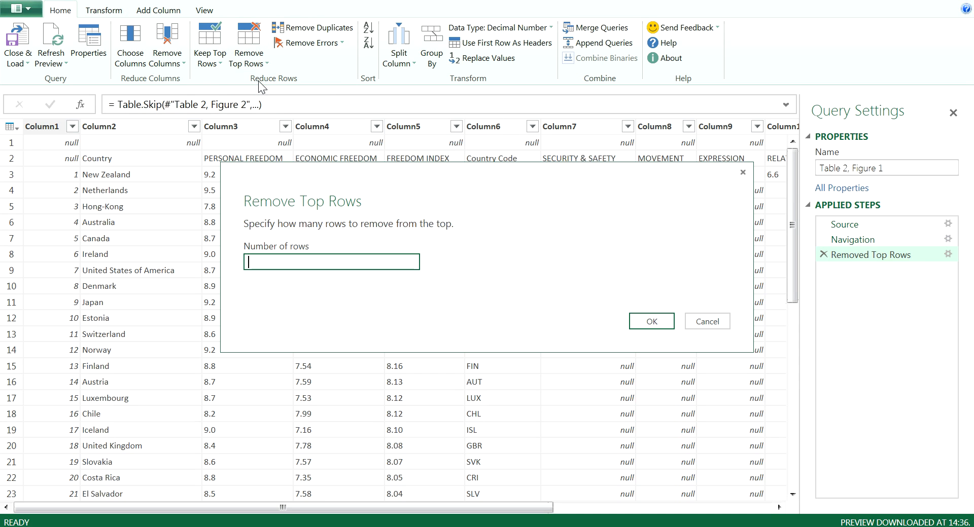
{"action": "type", "text": "1"}
{"action": "left_click", "coordinate": [640, 323]}
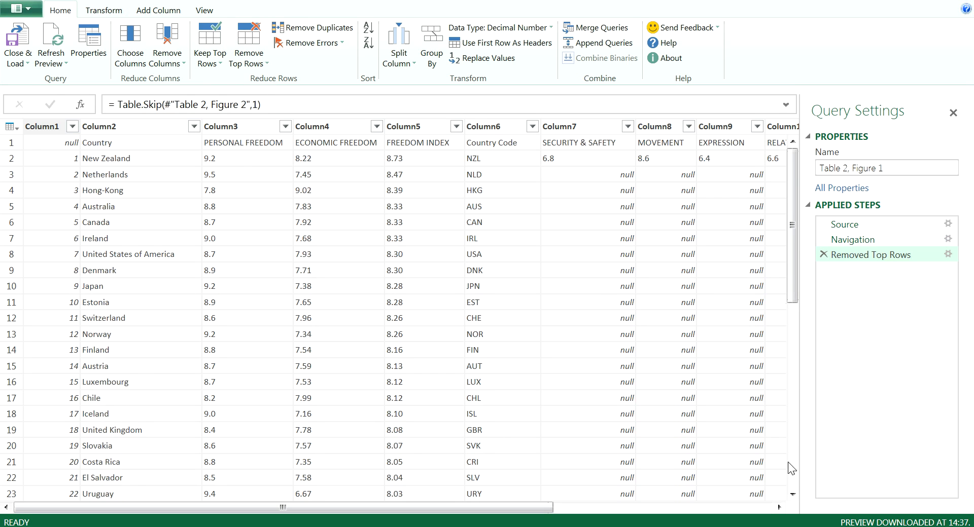
- Remove the bottom 2 rows holding the AVERAGE and Median figures from the query
{"action": "scroll", "coordinate": [793, 488], "scroll_direction": "down", "scroll_amount": 20}
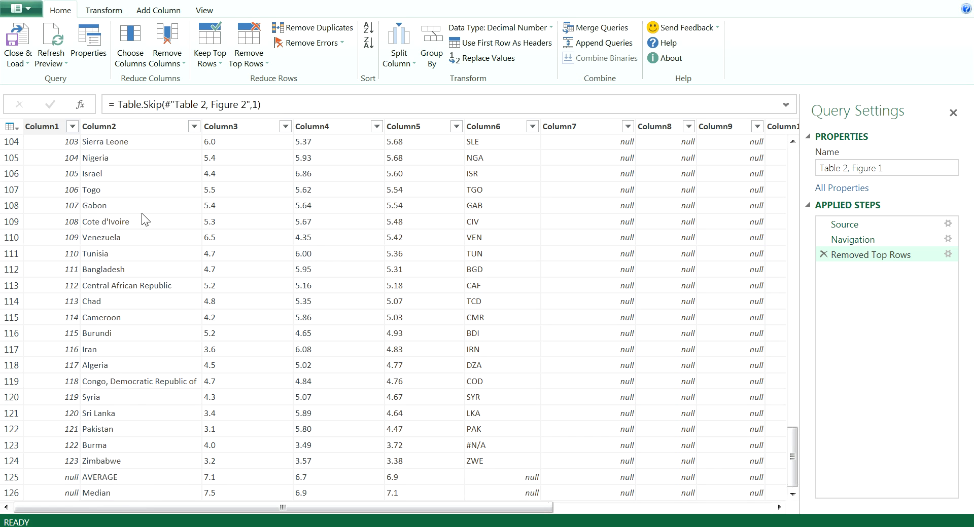
{"action": "left_click", "coordinate": [253, 67]}
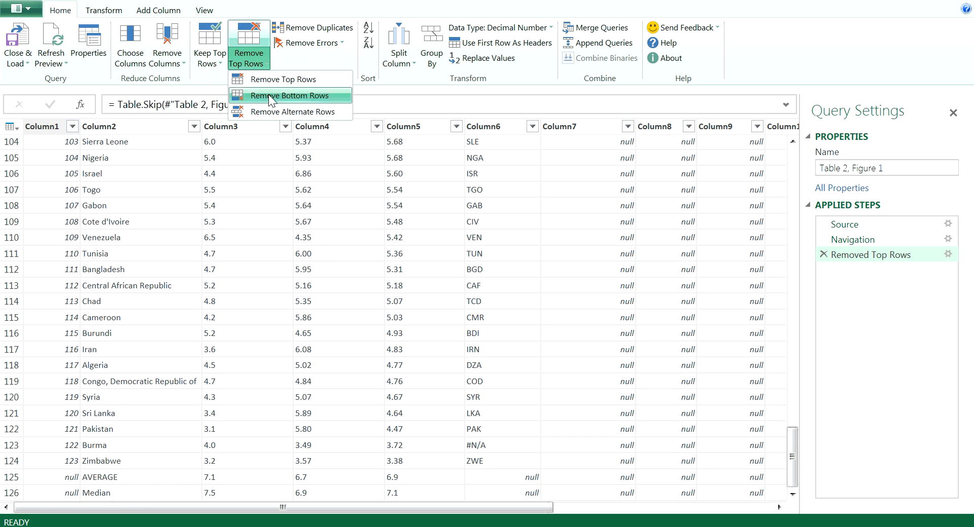
{"action": "left_click", "coordinate": [274, 96]}
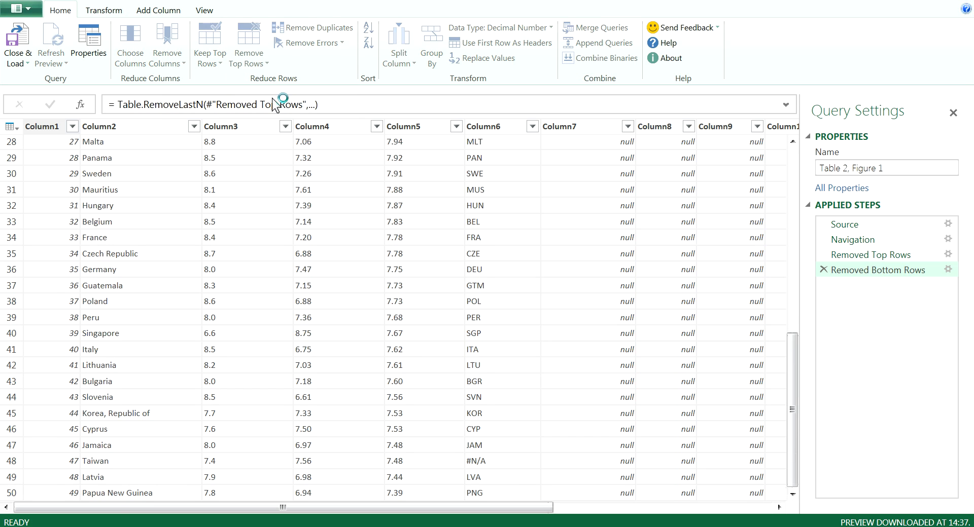
{"action": "type", "text": "2"}
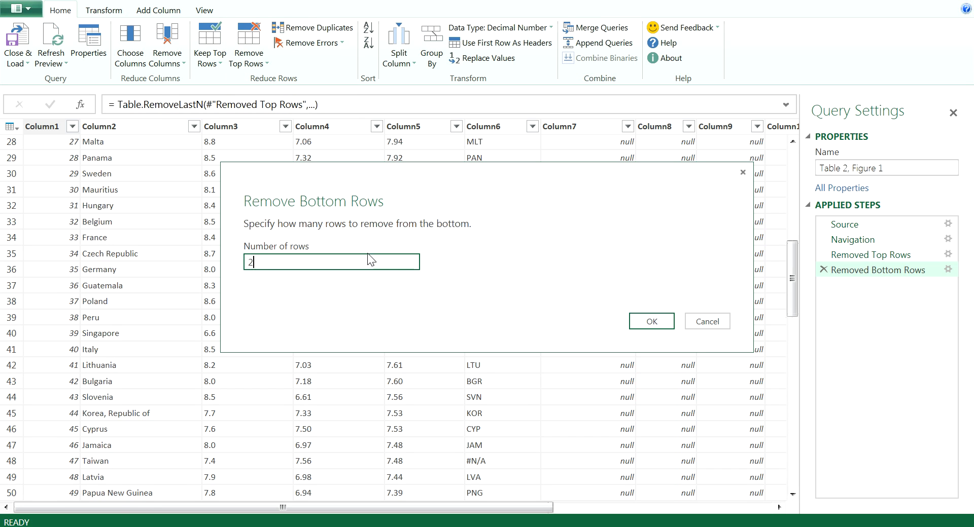
{"action": "left_click", "coordinate": [642, 323]}
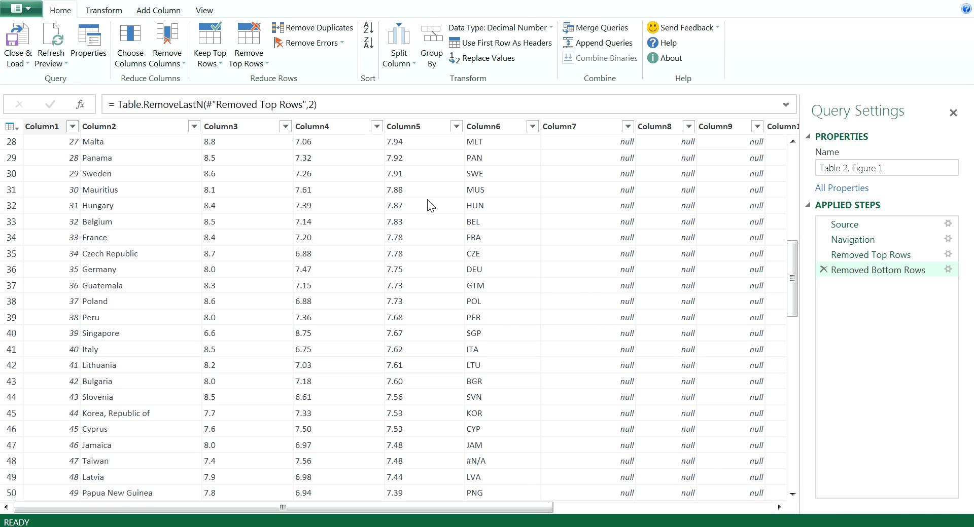
- Promote the first row of the query, which holds the column titles, to headers
{"action": "scroll", "coordinate": [792, 163], "scroll_direction": "up", "scroll_amount": 9}
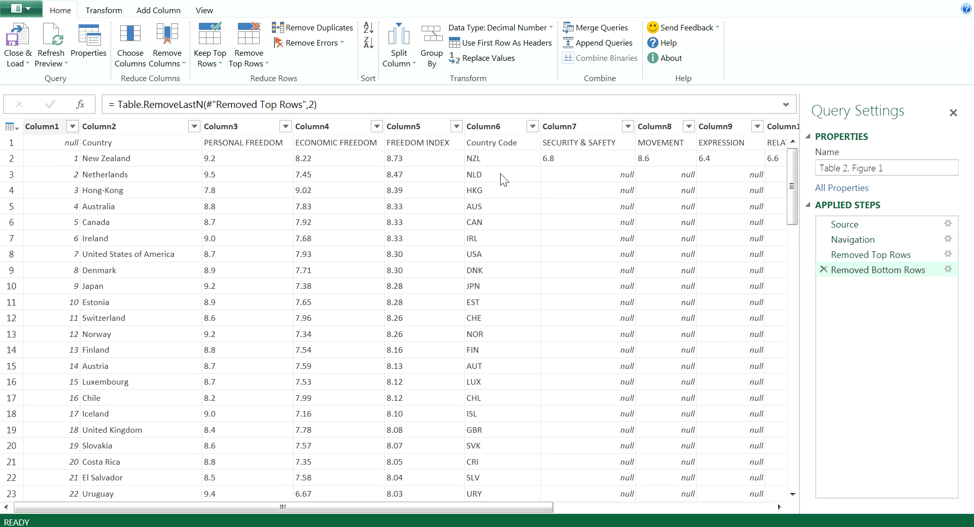
{"action": "left_click", "coordinate": [346, 142]}
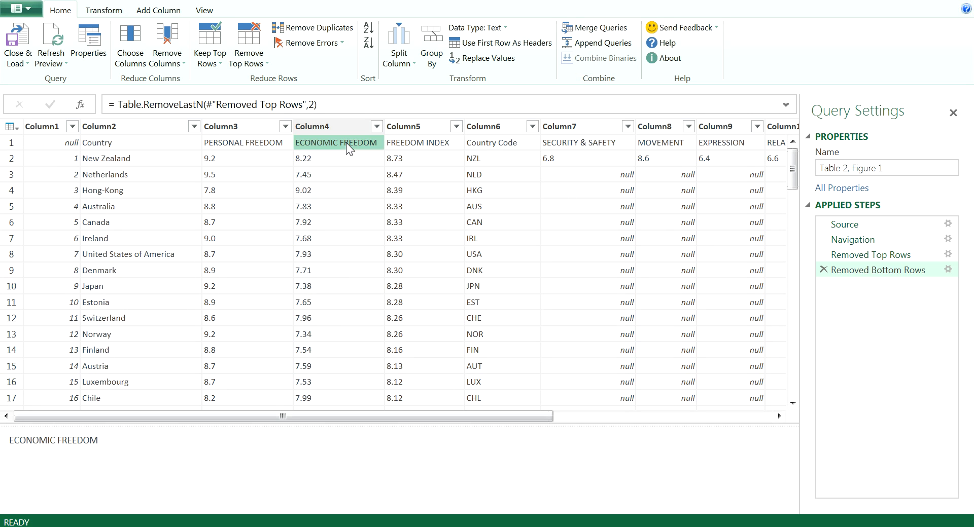
{"action": "left_click", "coordinate": [507, 44]}
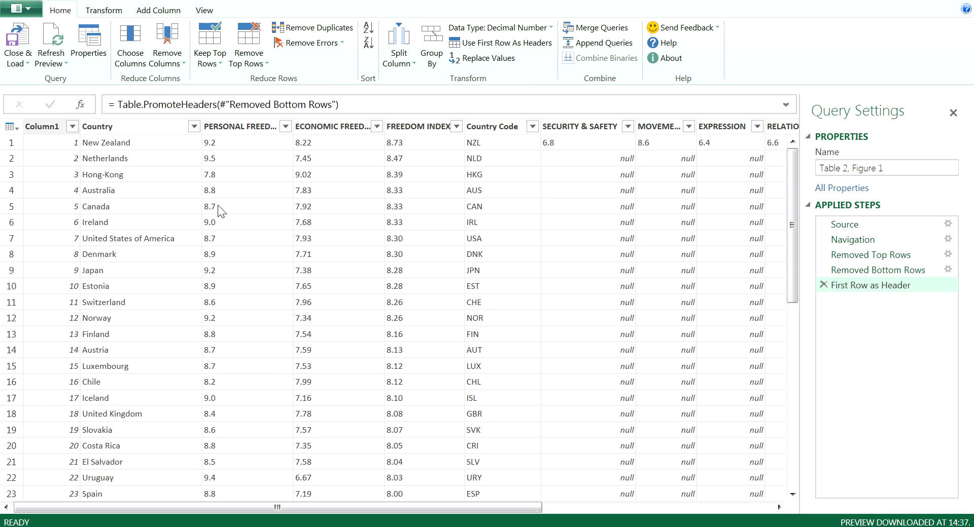
- Keep only the Country, FREEDOM INDEX and Country Code columns and remove all other columns
{"action": "left_click", "coordinate": [127, 125]}
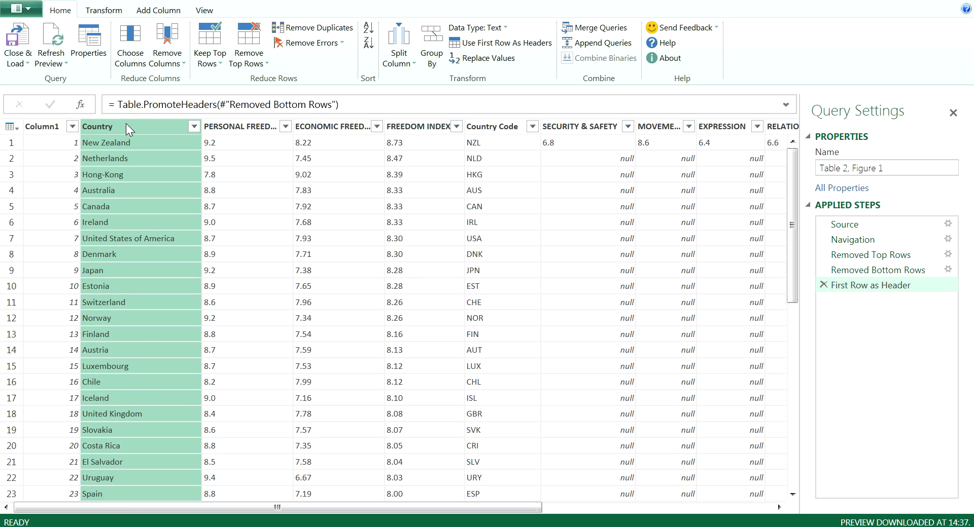
{"action": "left_click", "coordinate": [435, 129], "text": "ctrl"}
{"action": "left_click", "coordinate": [502, 129], "text": "ctrl"}
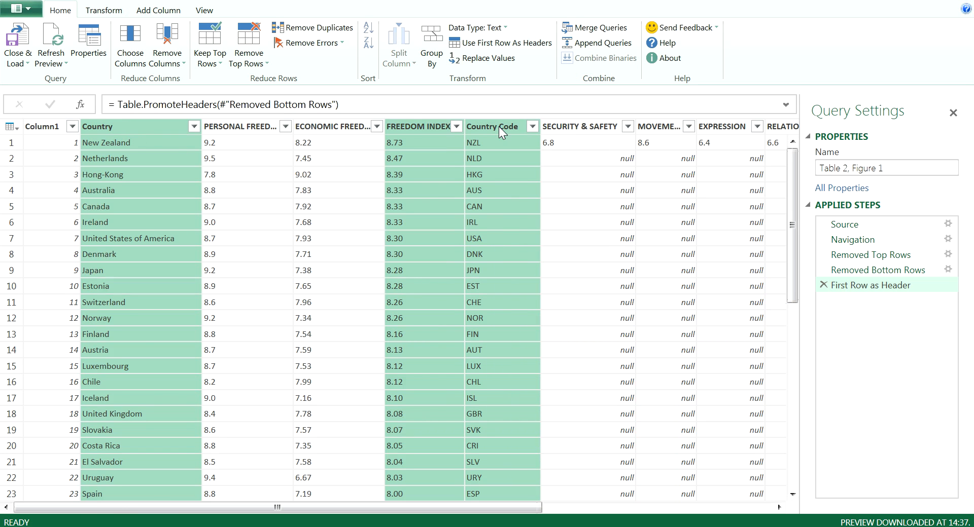
{"action": "right_click", "coordinate": [500, 131]}
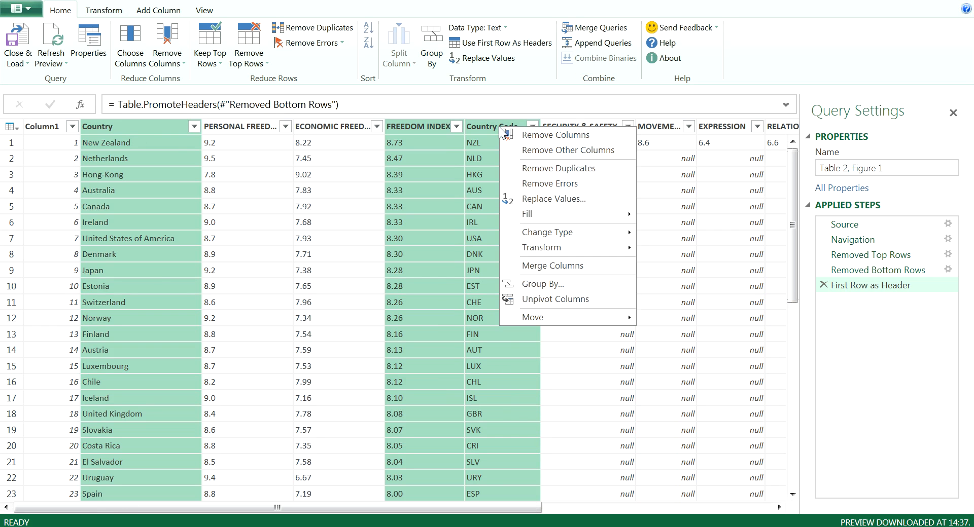
{"action": "left_click", "coordinate": [535, 151]}
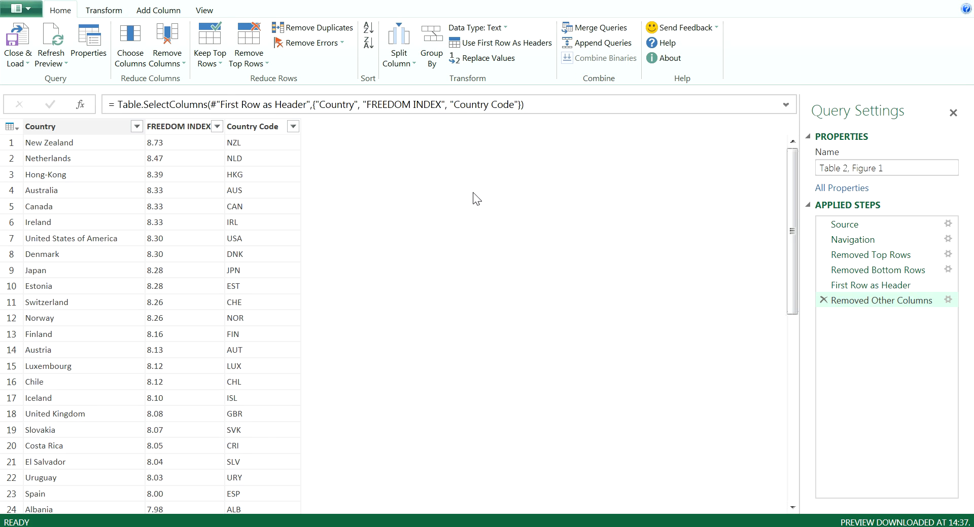
- Change the data type of the FREEDOM INDEX column to Decimal Number
{"action": "left_click", "coordinate": [172, 143]}
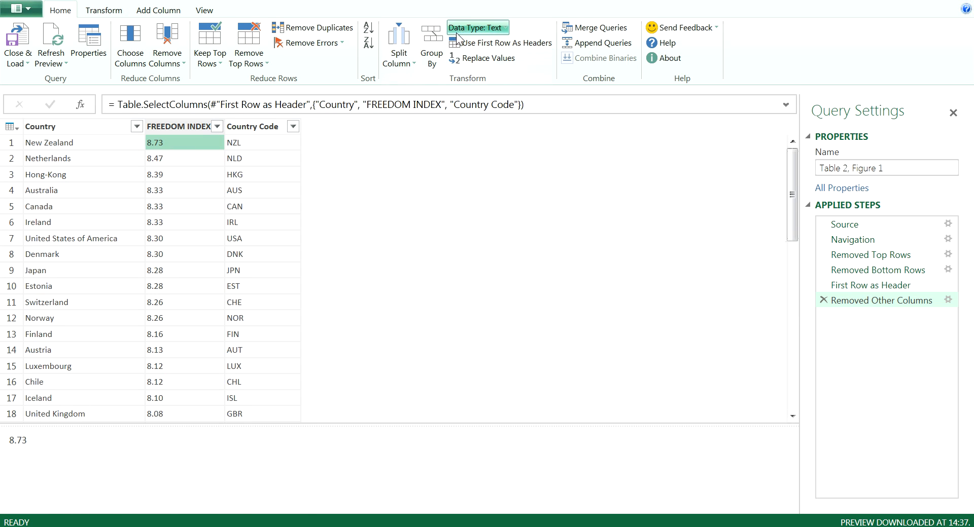
{"action": "left_click", "coordinate": [505, 29]}
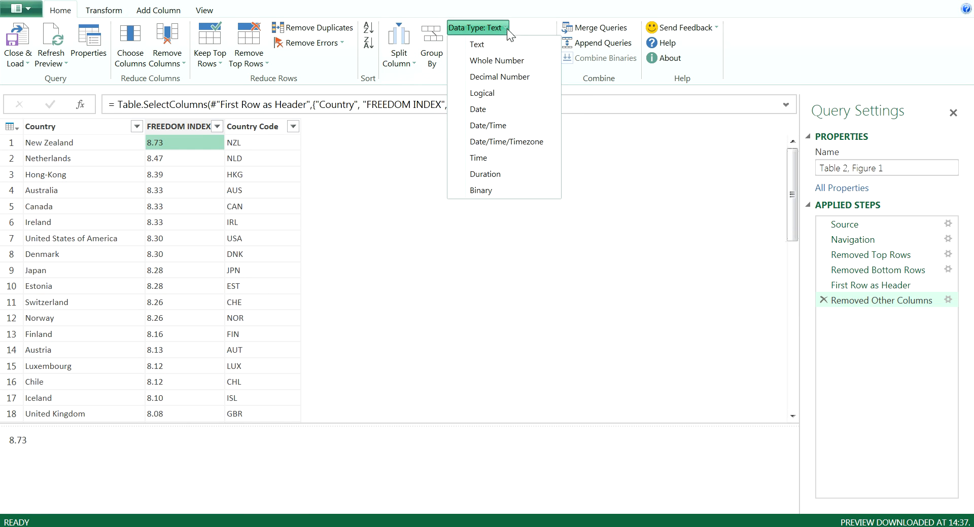
{"action": "left_click", "coordinate": [503, 75]}
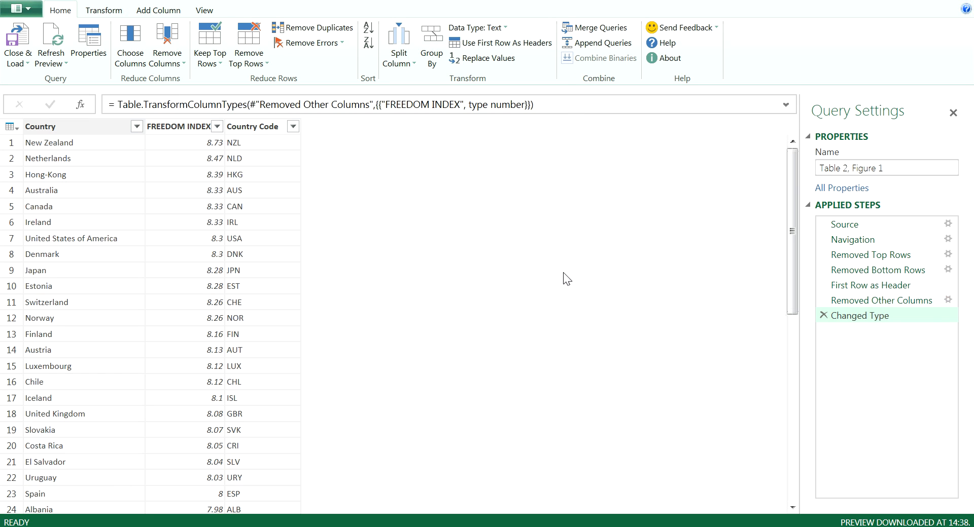
- Rename the query as FreedomIndex, then close the editor and load the result into the workbook
{"action": "left_click", "coordinate": [896, 170]}
{"action": "key", "text": "BackSpace"}
{"action": "key", "text": "BackSpace"}
{"action": "key", "text": "BackSpace"}
{"action": "key", "text": "BackSpace"}
{"action": "key", "text": "BackSpace"}
{"action": "key", "text": "BackSpace"}
{"action": "key", "text": "BackSpace"}
{"action": "key", "text": "BackSpace"}
{"action": "key", "text": "BackSpace"}
{"action": "key", "text": "BackSpace"}
{"action": "key", "text": "BackSpace"}
{"action": "key", "text": "BackSpace"}
{"action": "key", "text": "BackSpace"}
{"action": "key", "text": "BackSpace"}
{"action": "key", "text": "BackSpace"}
{"action": "key", "text": "BackSpace"}
{"action": "key", "text": "BackSpace"}
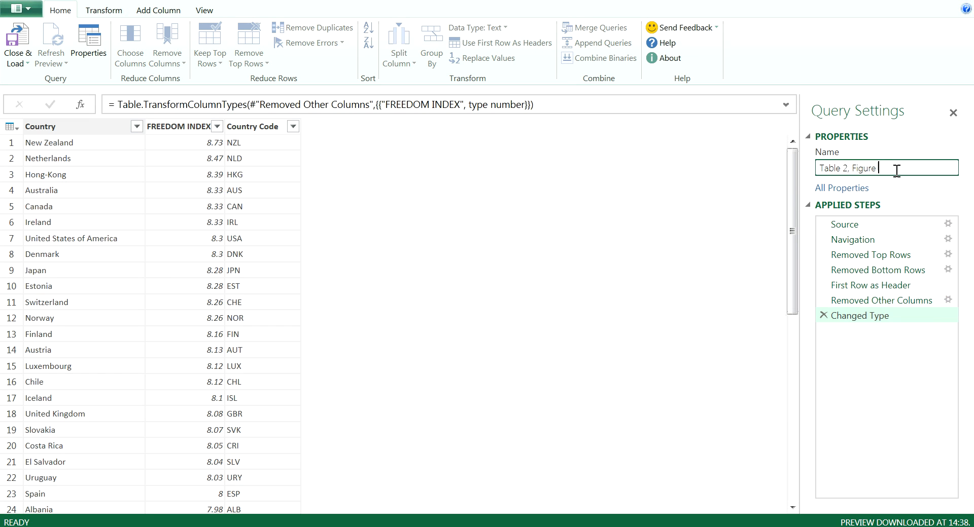
{"action": "type", "text": "FreedomIndex"}
{"action": "key", "text": "Return"}
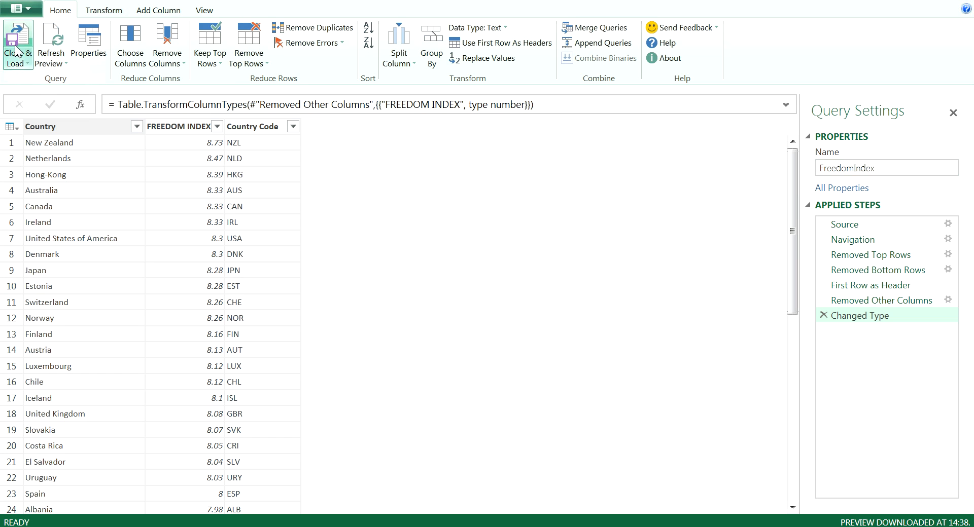
{"action": "left_click", "coordinate": [15, 51]}
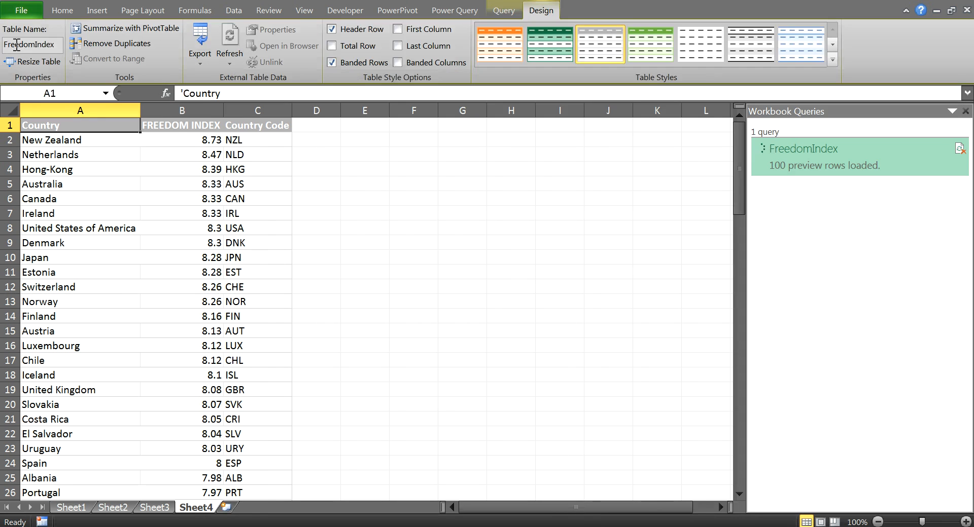
- Rename the new worksheet holding the loaded table as FreedomIndex
{"action": "double_click", "coordinate": [193, 508]}
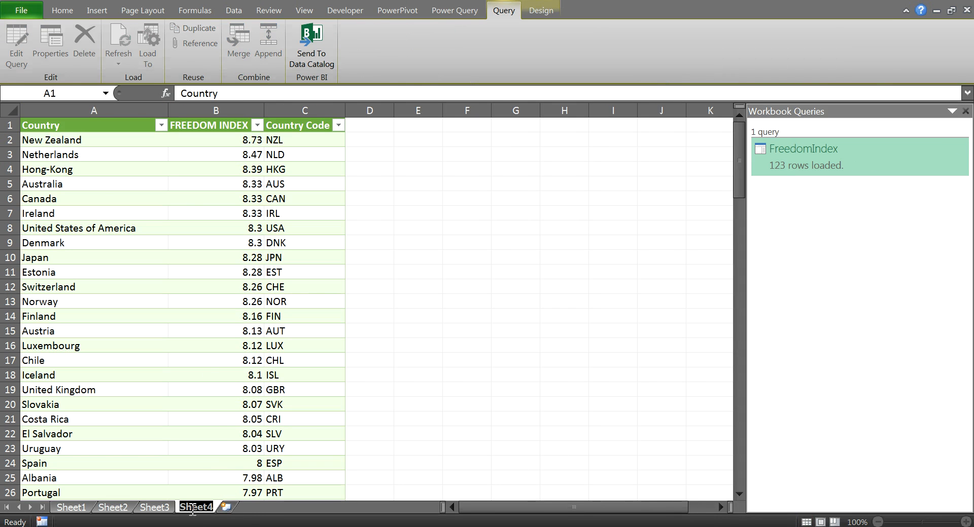
{"action": "type", "text": "Free"}
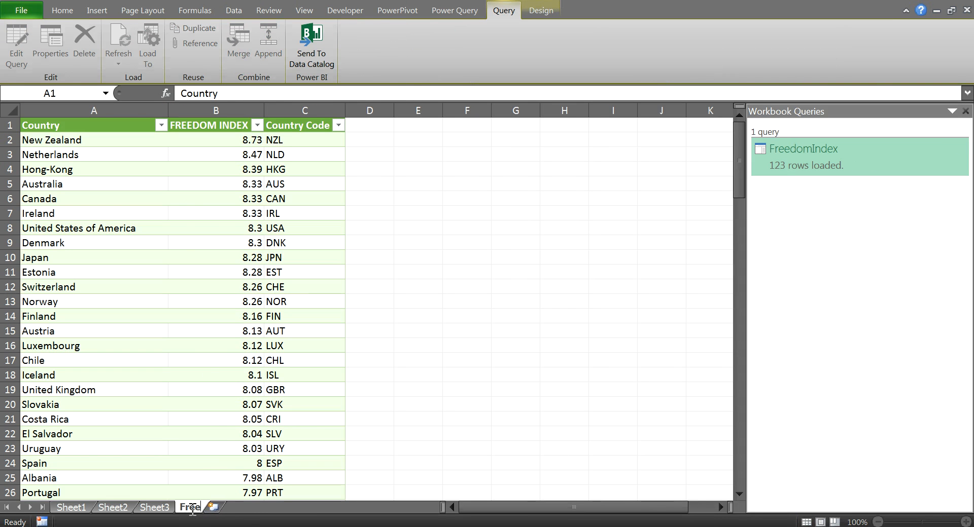
{"action": "type", "text": "domIndex"}
{"action": "key", "text": "Return"}
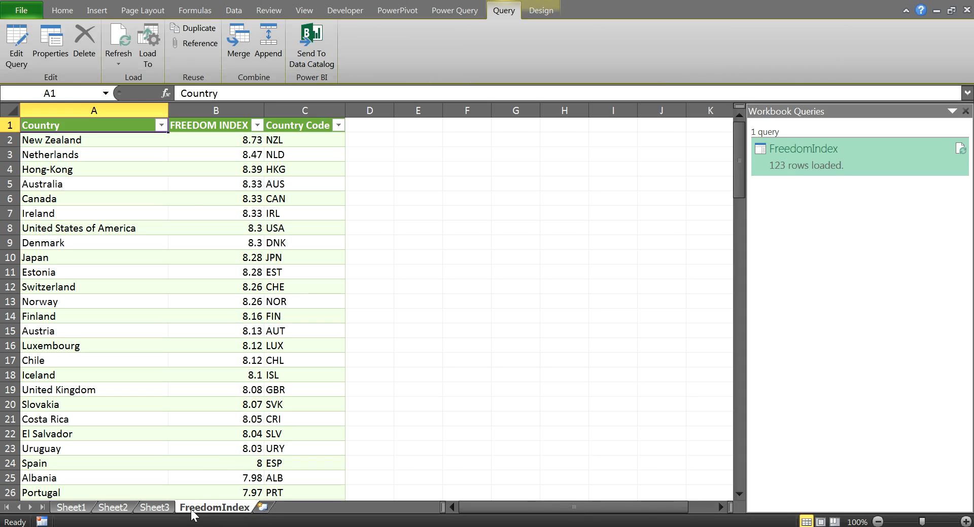
- Connect to the Excel workbook ny.gdp.pcap.cd_Indicator_en_excel_v2.xls as a second Power Query source
{"action": "left_click", "coordinate": [461, 13]}
{"action": "left_click", "coordinate": [80, 49]}
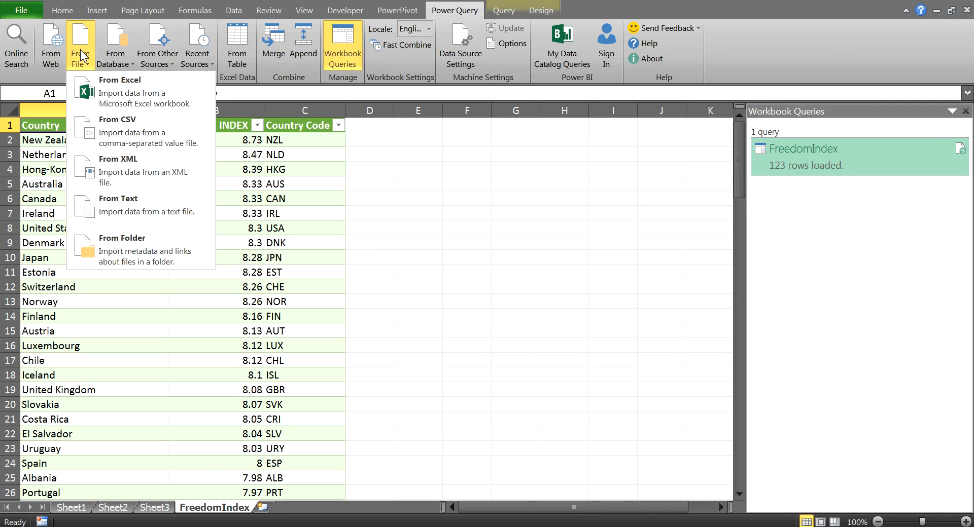
{"action": "left_click", "coordinate": [105, 81]}
{"action": "double_click", "coordinate": [213, 102]}
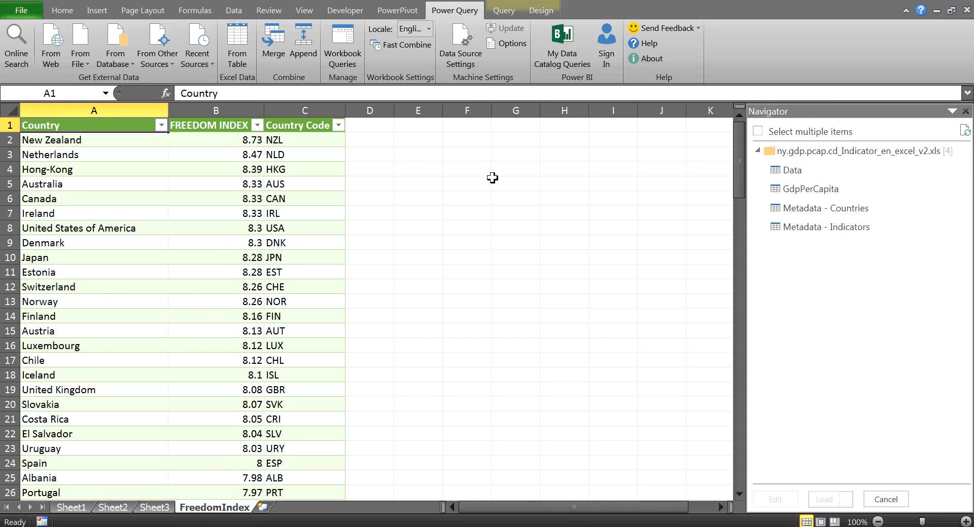
- Open the Data table of the GDP workbook in the query editor and maximize the editor window
{"action": "left_click", "coordinate": [787, 172]}
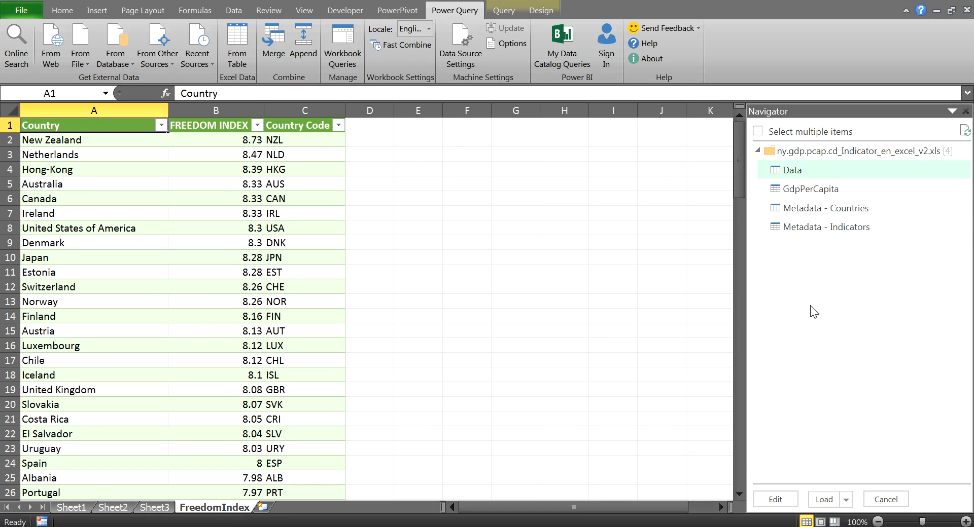
{"action": "left_click", "coordinate": [778, 501]}
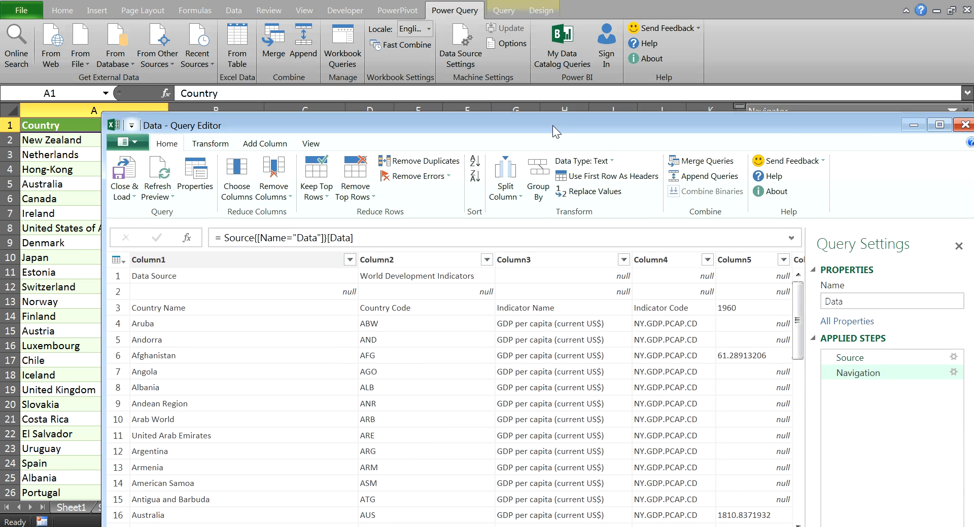
{"action": "double_click", "coordinate": [545, 123]}
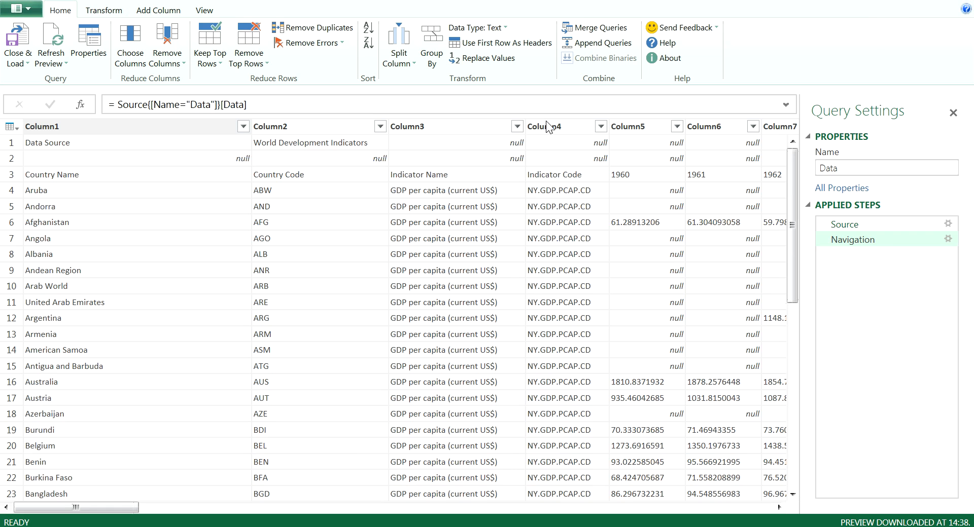
- Remove the top 2 rows of the Data query and use the first remaining row as column headers
{"action": "left_click", "coordinate": [239, 60]}
{"action": "left_click", "coordinate": [251, 81]}
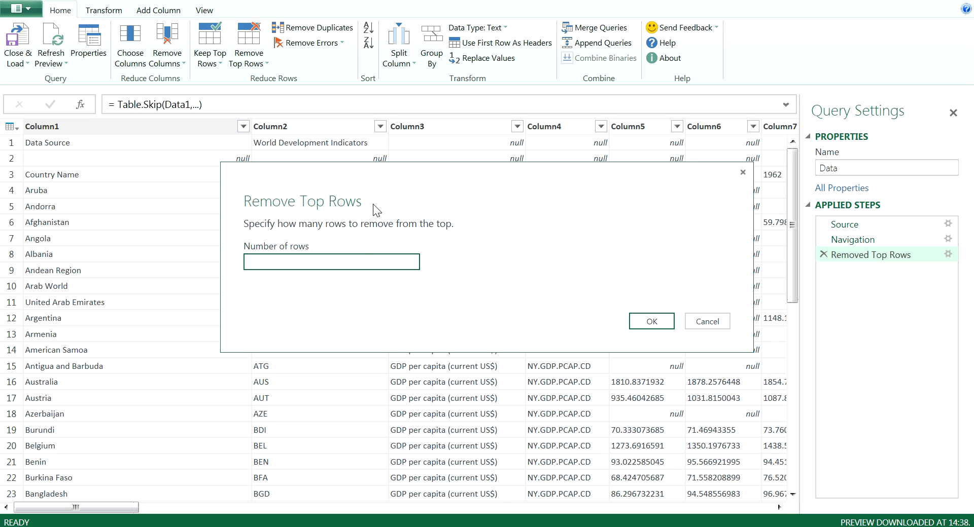
{"action": "type", "text": "2"}
{"action": "left_click", "coordinate": [660, 322]}
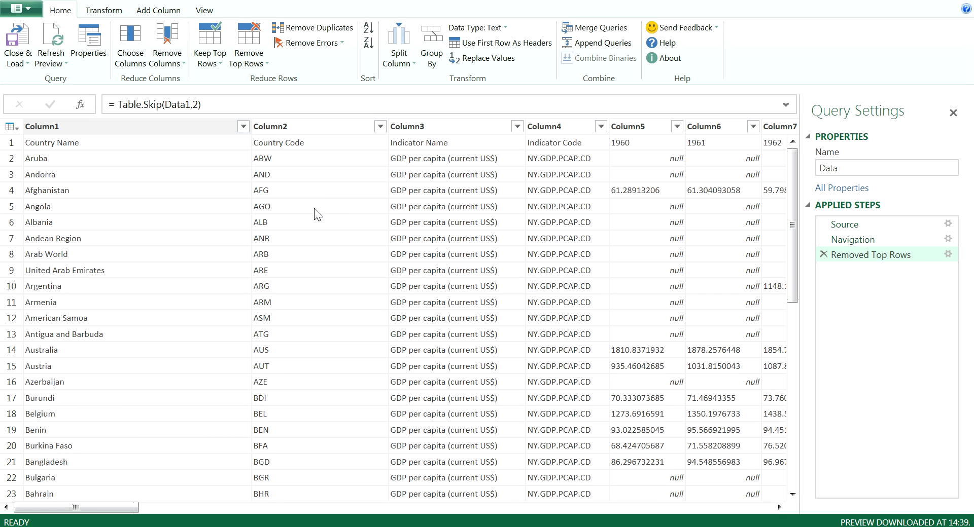
{"action": "left_click", "coordinate": [303, 144]}
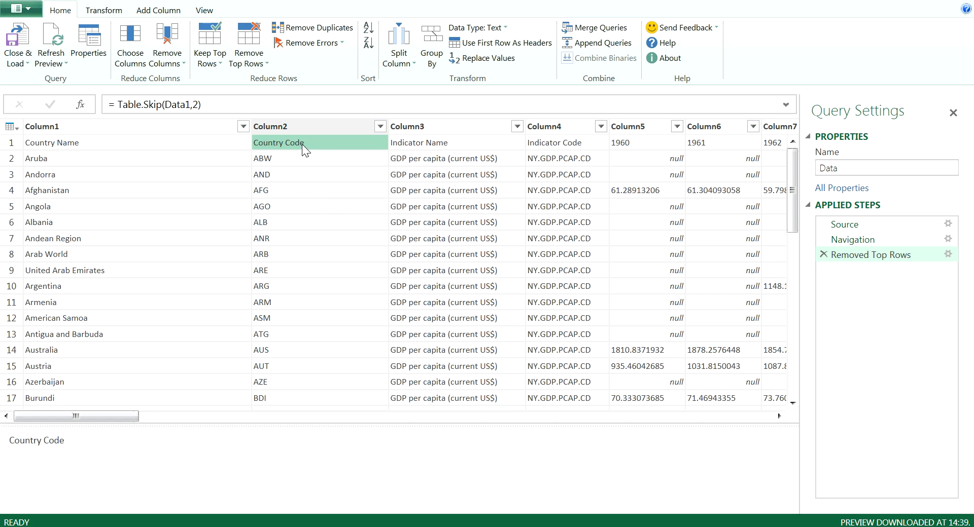
{"action": "left_click", "coordinate": [538, 42]}
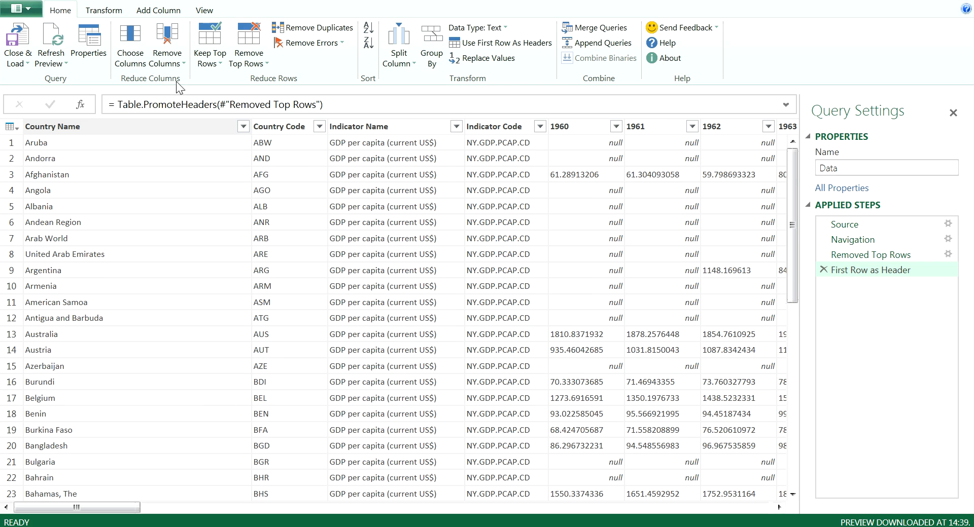
- Keep only the Country Name, Country Code and 2008 columns in the query
{"action": "left_click", "coordinate": [131, 56]}
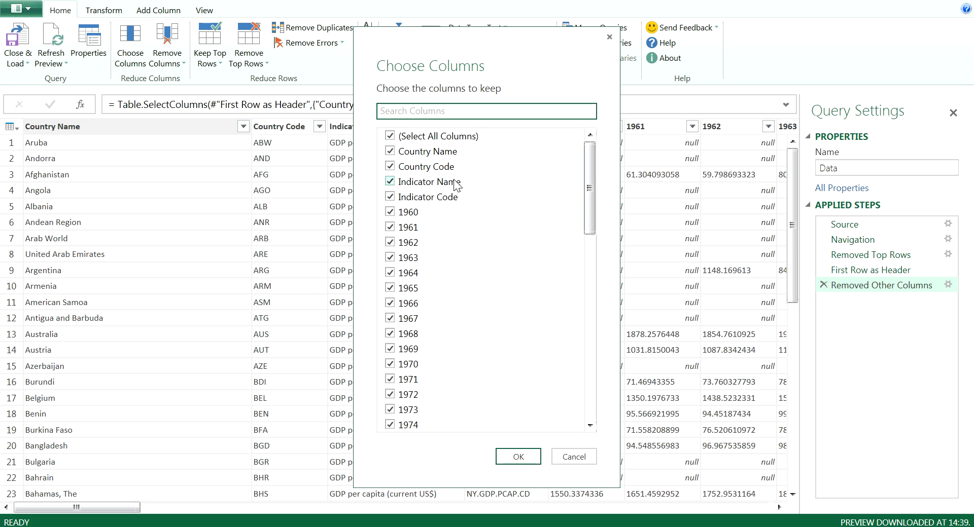
{"action": "left_click", "coordinate": [390, 136]}
{"action": "left_click", "coordinate": [390, 151]}
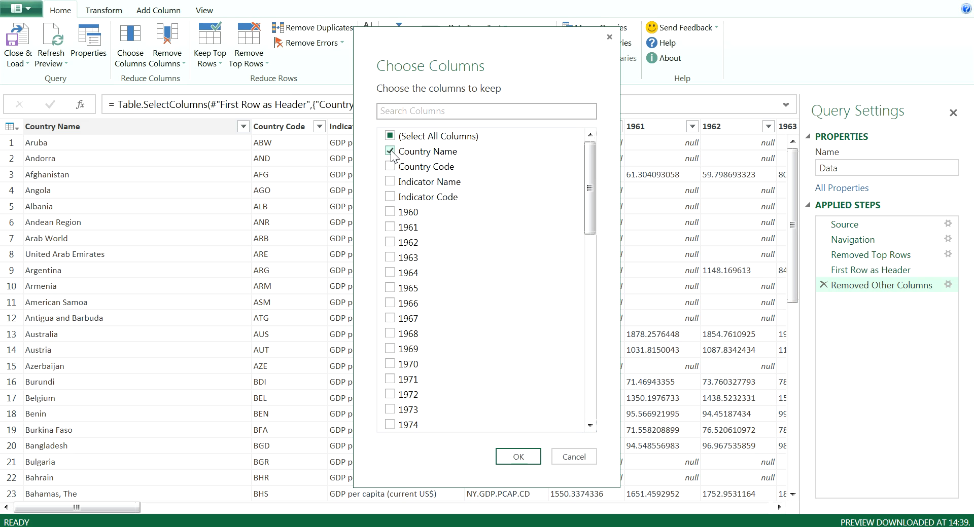
{"action": "left_click", "coordinate": [390, 166]}
{"action": "left_click_drag", "start_coordinate": [588, 168], "coordinate": [589, 366]}
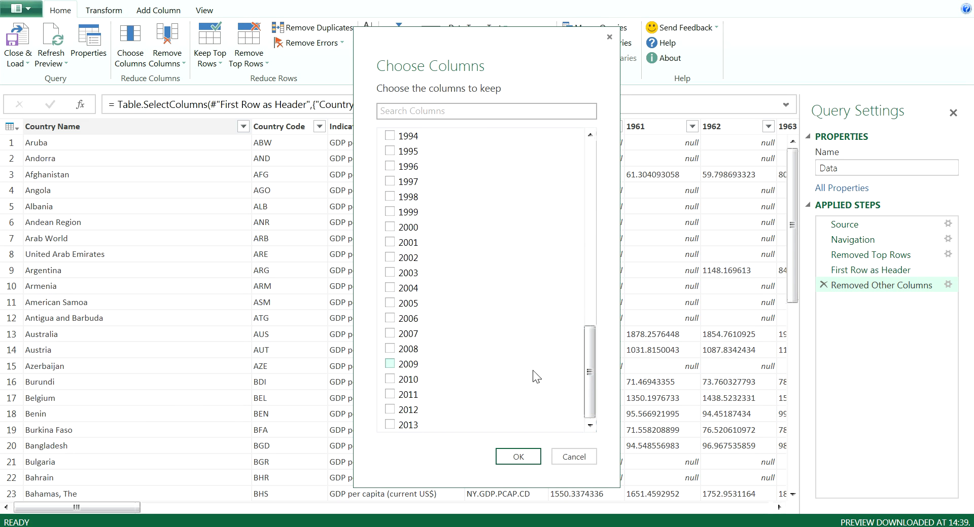
{"action": "left_click", "coordinate": [391, 349]}
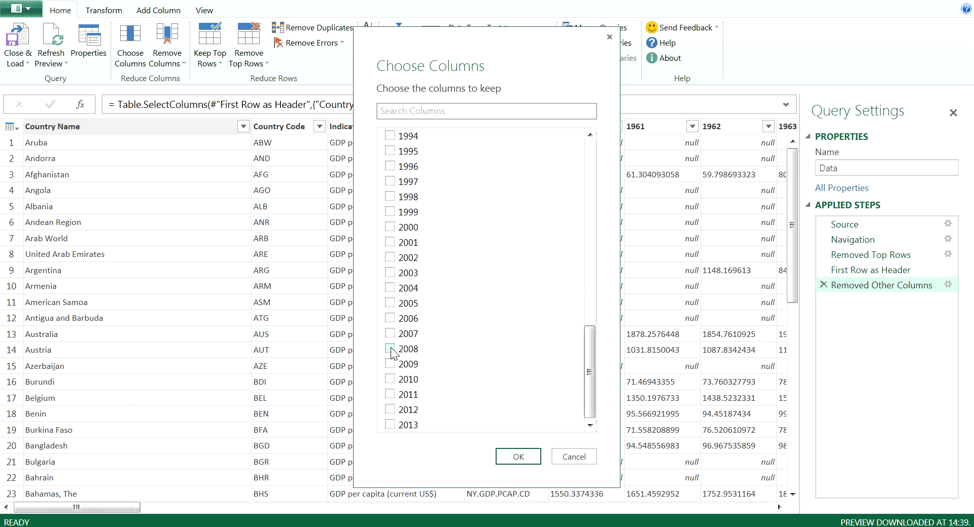
{"action": "left_click", "coordinate": [518, 457]}
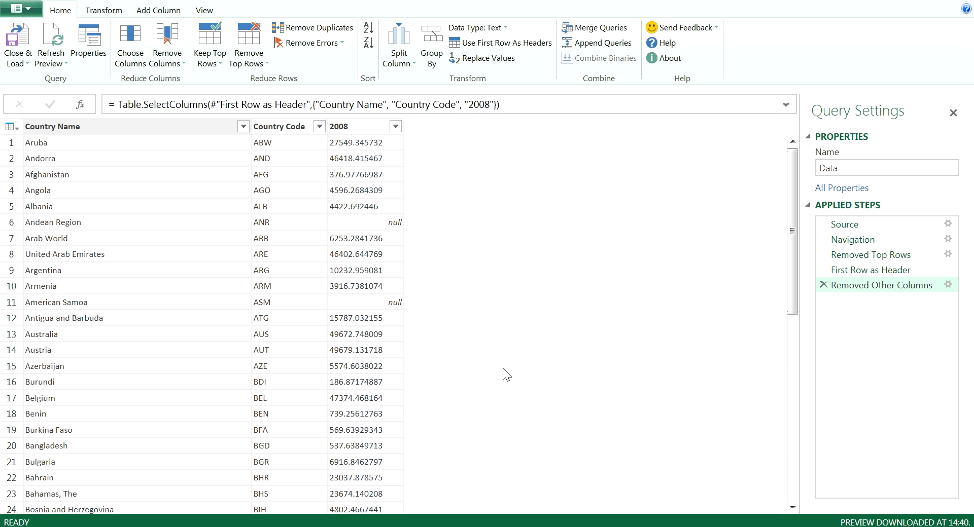
- Change the data type of the 2008 column to Decimal Number
{"action": "left_click", "coordinate": [361, 145]}
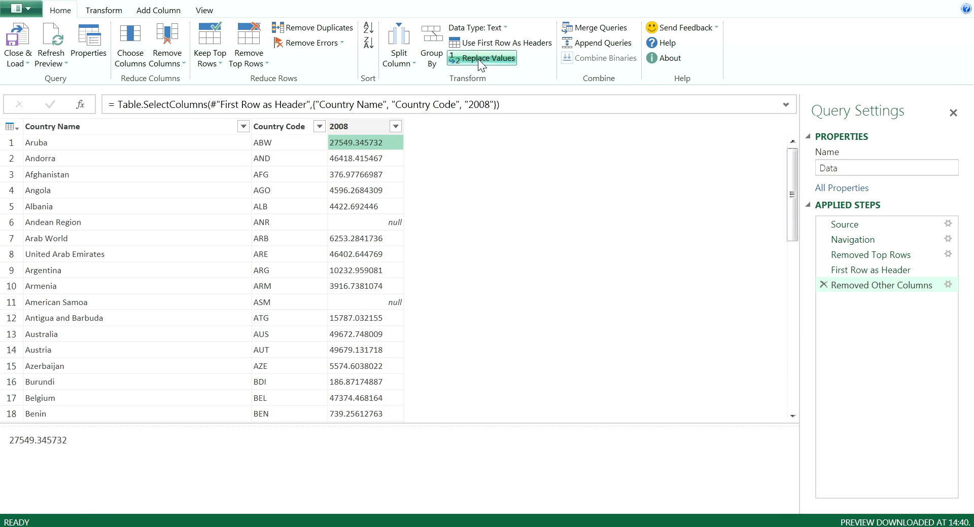
{"action": "left_click", "coordinate": [479, 29]}
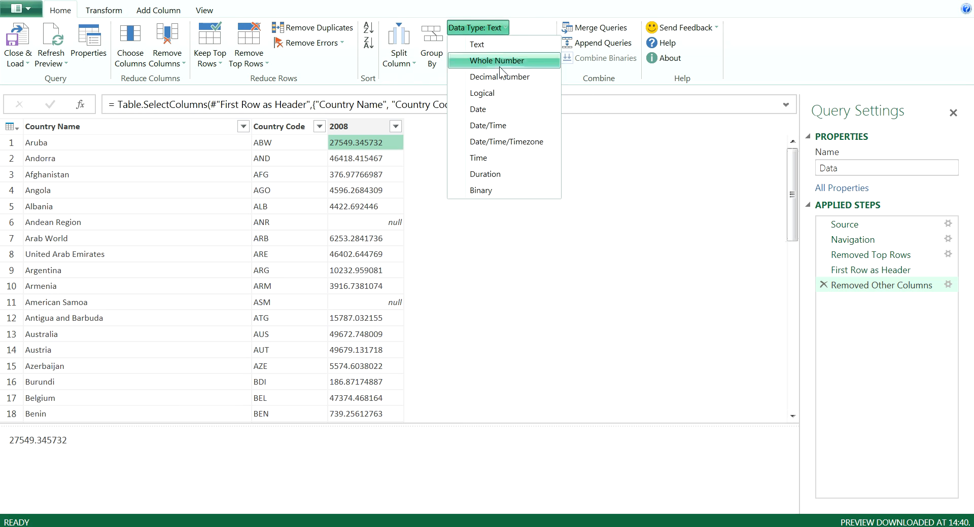
{"action": "left_click", "coordinate": [496, 79]}
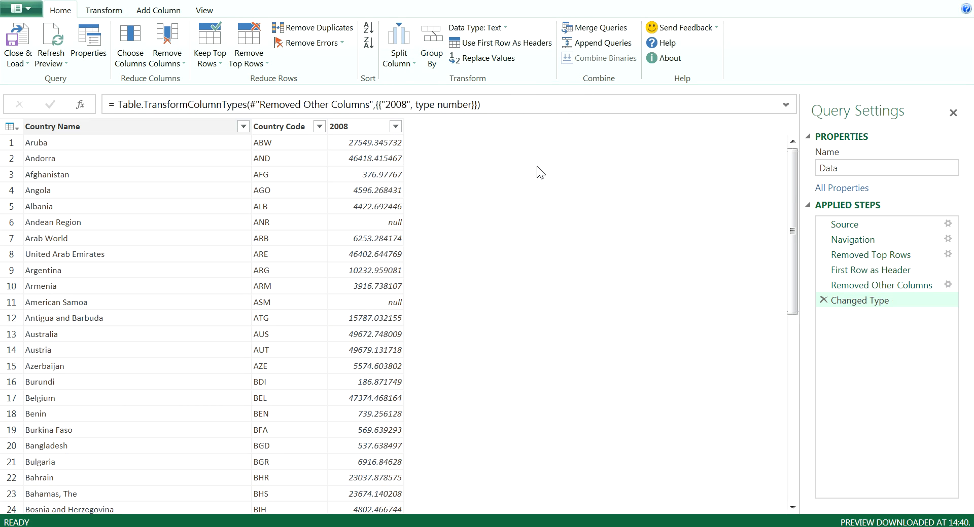
- Rename the 2008 column as GDP2008
{"action": "right_click", "coordinate": [363, 127]}
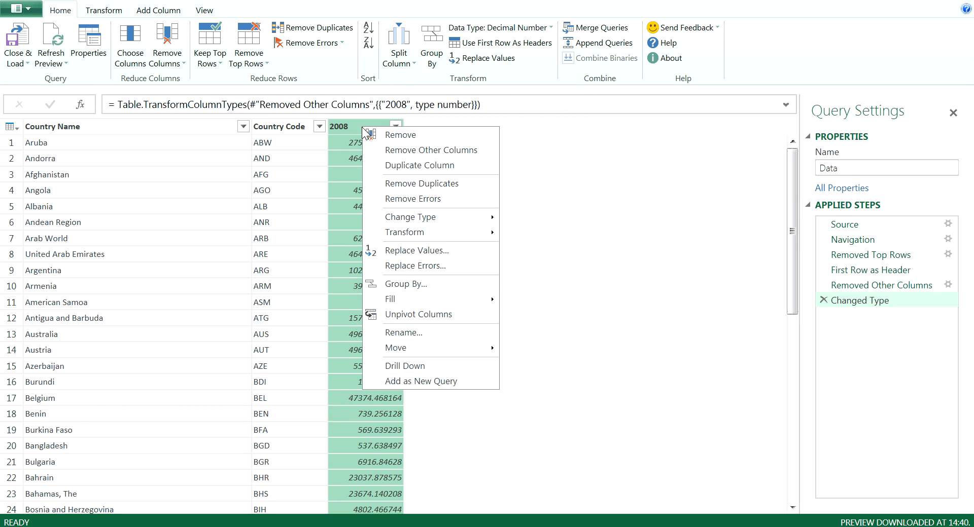
{"action": "left_click", "coordinate": [411, 333]}
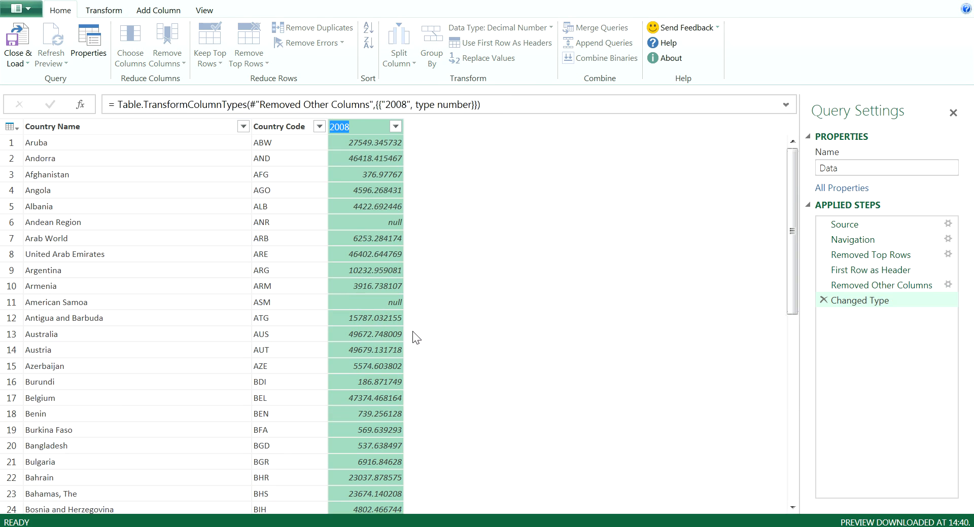
{"action": "key", "text": "Home"}
{"action": "type", "text": "GDP"}
{"action": "key", "text": "Return"}
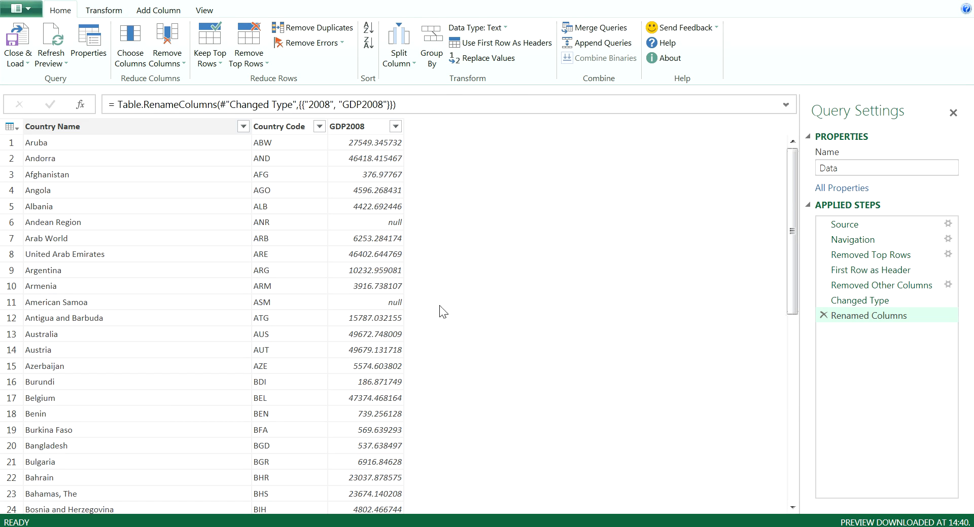
- Rename the query as GDP2008, then close the editor and load the result into the workbook
{"action": "left_click", "coordinate": [865, 167]}
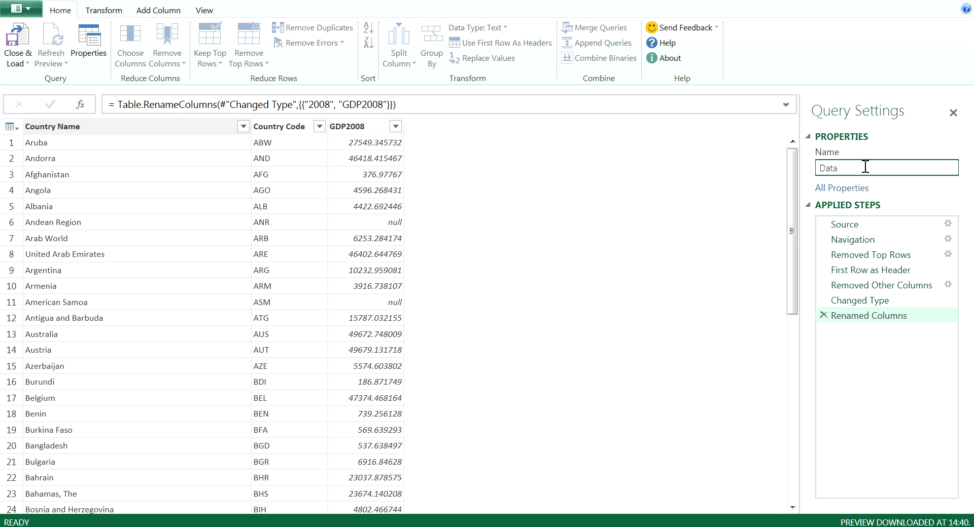
{"action": "key", "text": "BackSpace"}
{"action": "key", "text": "BackSpace"}
{"action": "key", "text": "BackSpace"}
{"action": "type", "text": "GDP2008"}
{"action": "key", "text": "Return"}
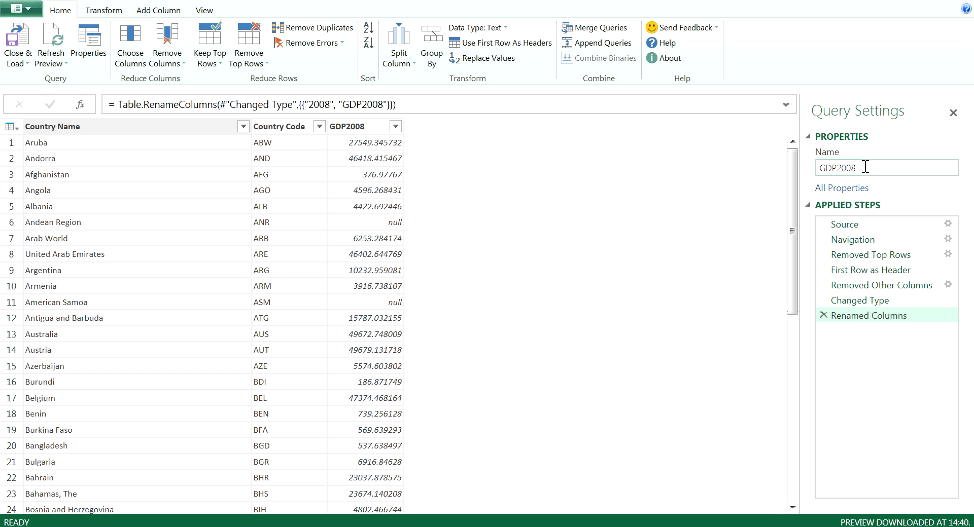
{"action": "left_click", "coordinate": [14, 49]}
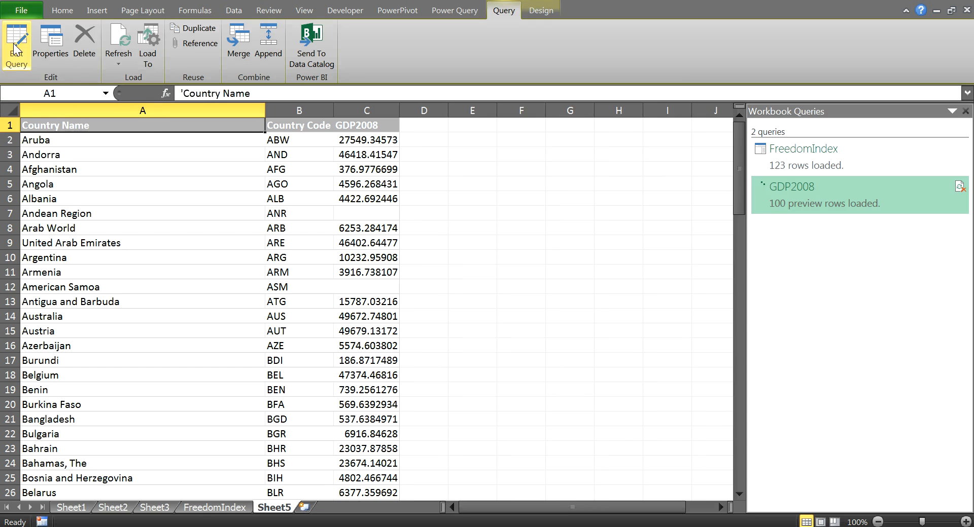
- Rename the new worksheet holding the loaded GDP table as GDP
{"action": "double_click", "coordinate": [276, 508]}
{"action": "type", "text": "GDP"}
{"action": "key", "text": "Return"}
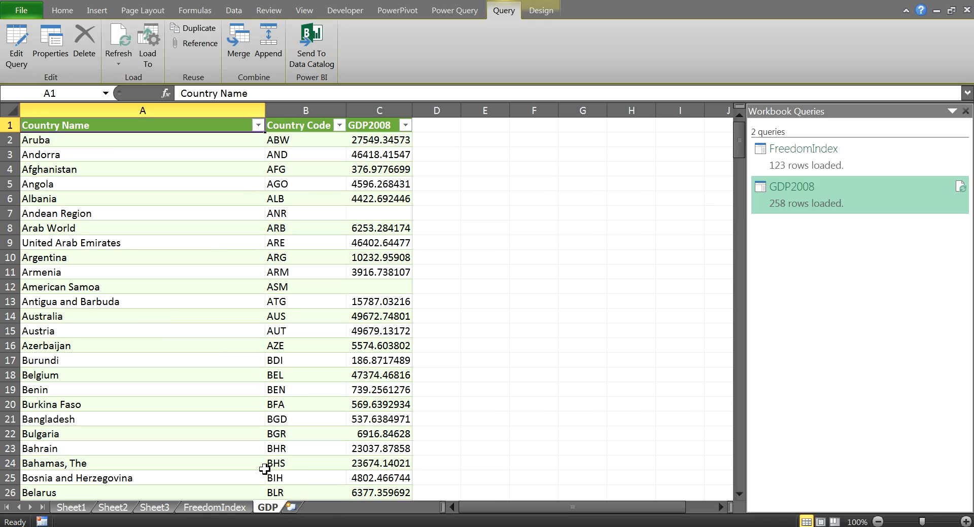
- Merge the GDP2008 query with FreedomIndex on their Country Code columns, including only matching rows
{"action": "left_click", "coordinate": [448, 14]}
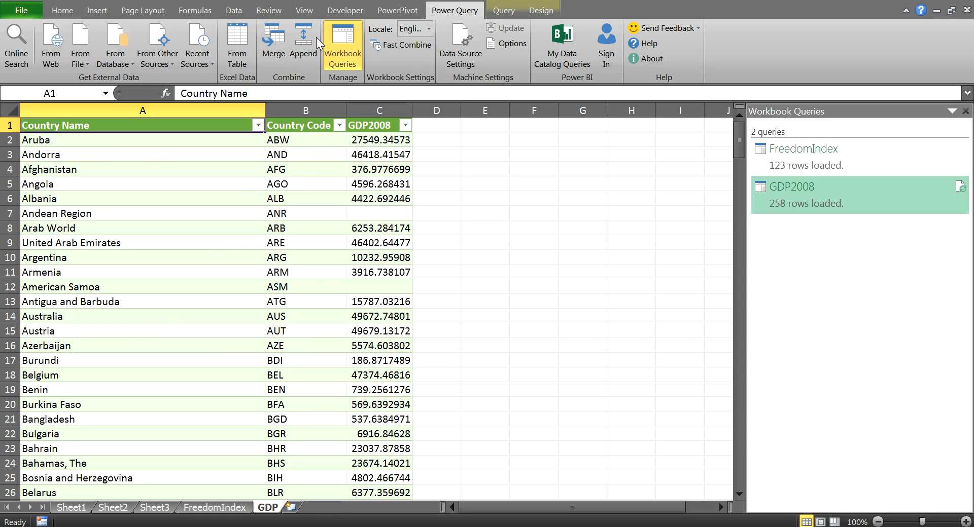
{"action": "left_click", "coordinate": [274, 53]}
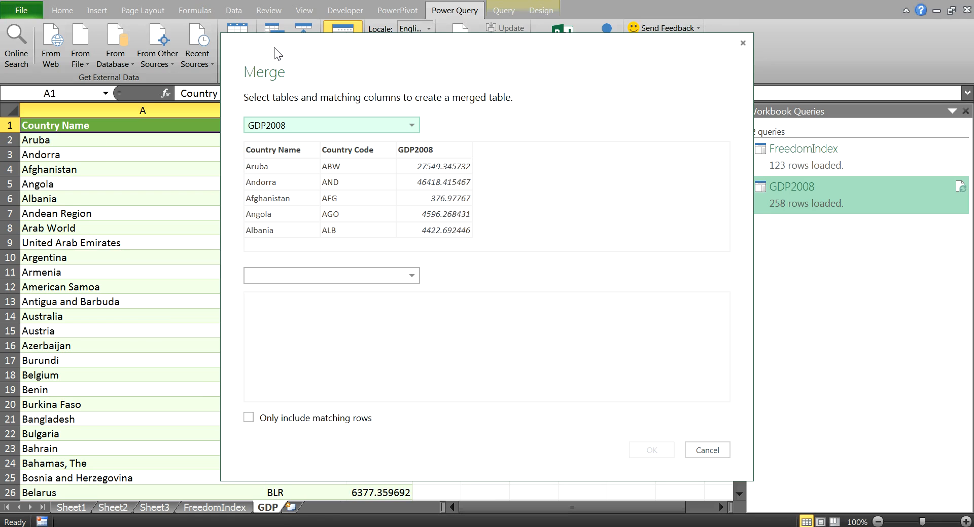
{"action": "left_click", "coordinate": [412, 275]}
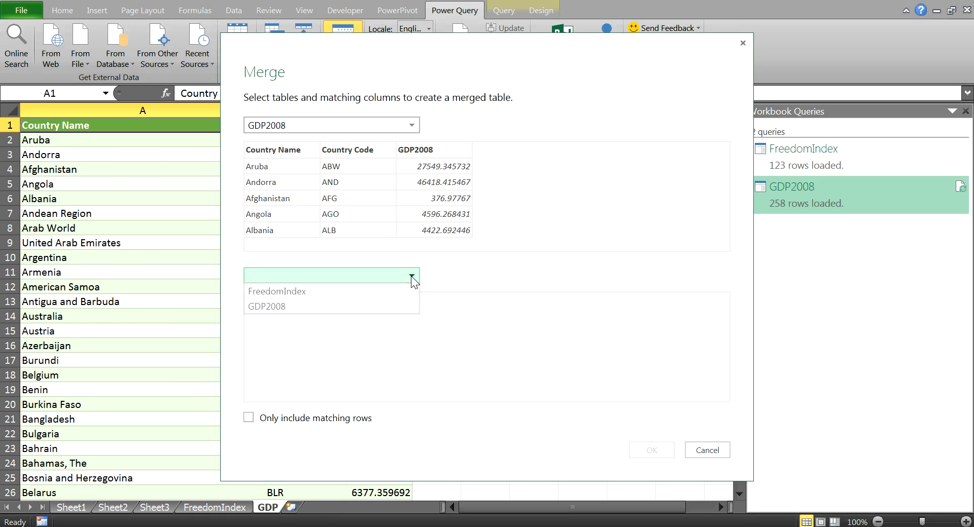
{"action": "left_click", "coordinate": [300, 292]}
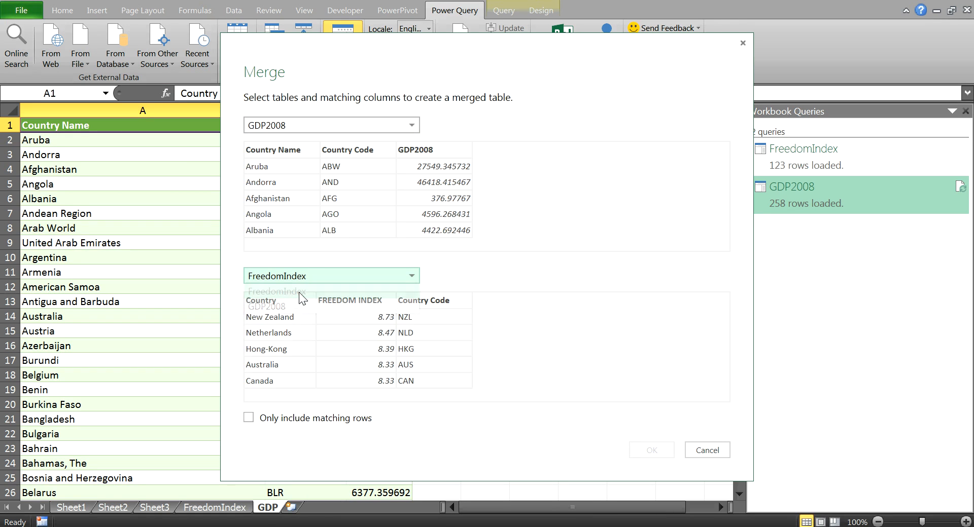
{"action": "left_click", "coordinate": [368, 152]}
{"action": "left_click", "coordinate": [430, 300]}
{"action": "left_click", "coordinate": [291, 420]}
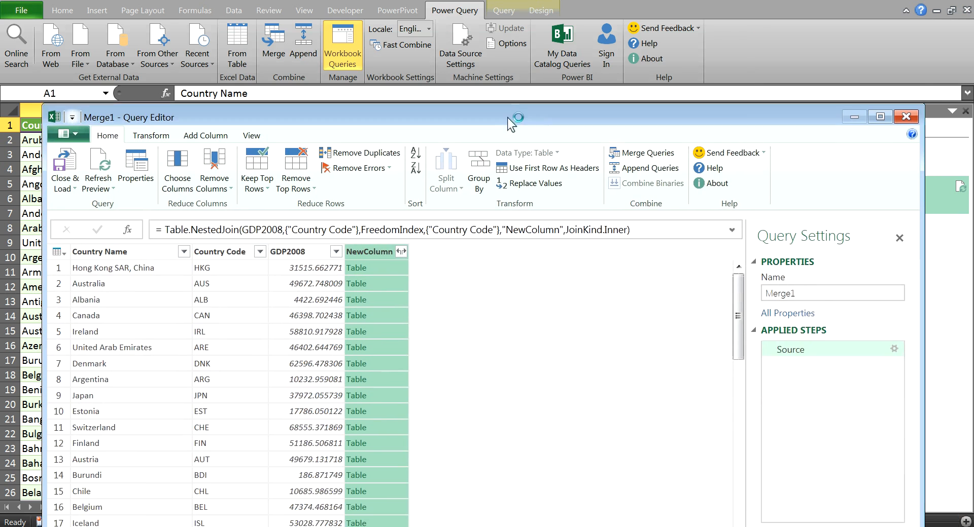
- Maximize the merged query's editor and expand NewColumn into all of its FreedomIndex columns
{"action": "left_click_drag", "start_coordinate": [507, 117], "coordinate": [508, 98]}
{"action": "double_click", "coordinate": [507, 98]}
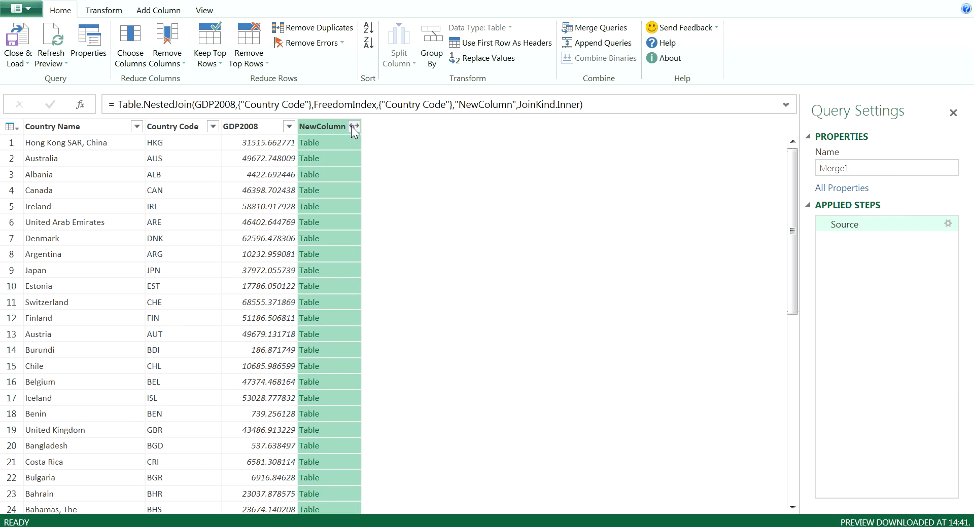
{"action": "left_click", "coordinate": [352, 127]}
{"action": "left_click", "coordinate": [266, 272]}
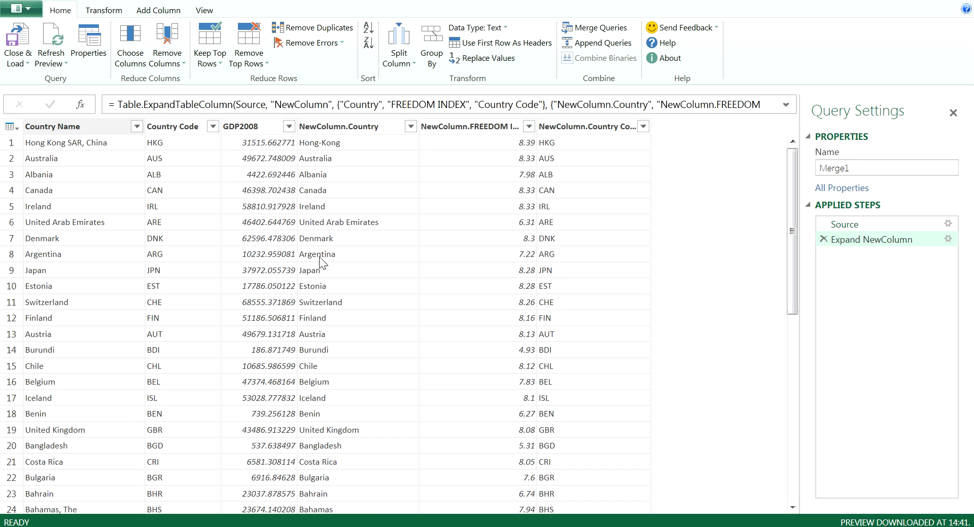
- Remove the duplicate NewColumn.Country and NewColumn.Country Code columns from the merged query
{"action": "left_click", "coordinate": [335, 128]}
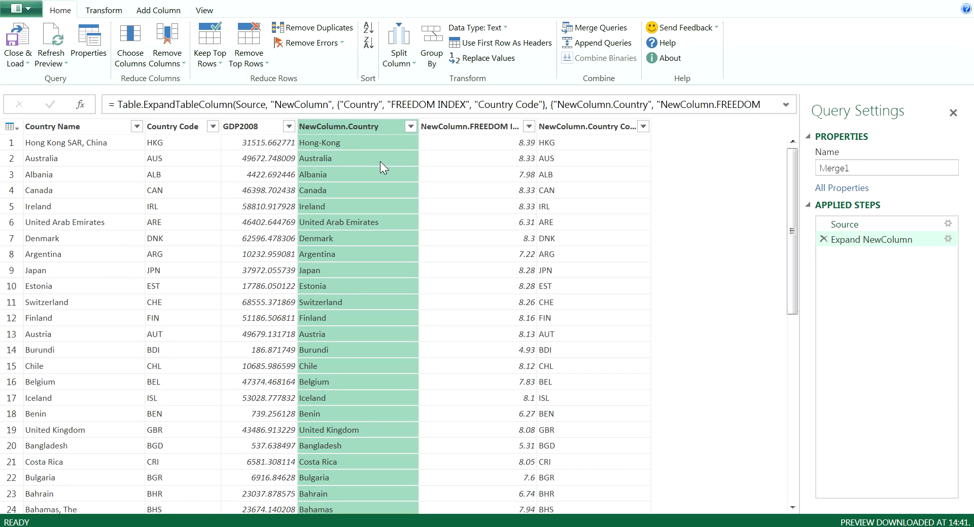
{"action": "right_click", "coordinate": [351, 131]}
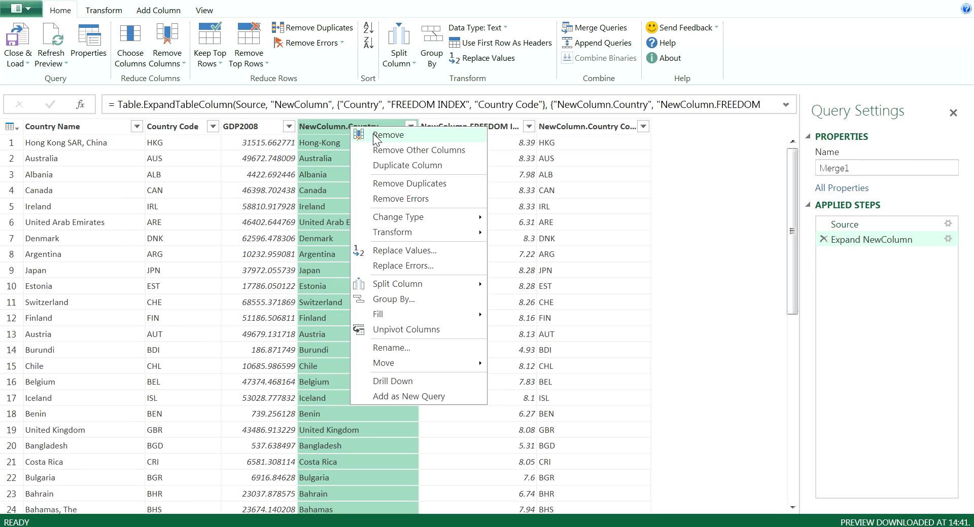
{"action": "left_click", "coordinate": [373, 134]}
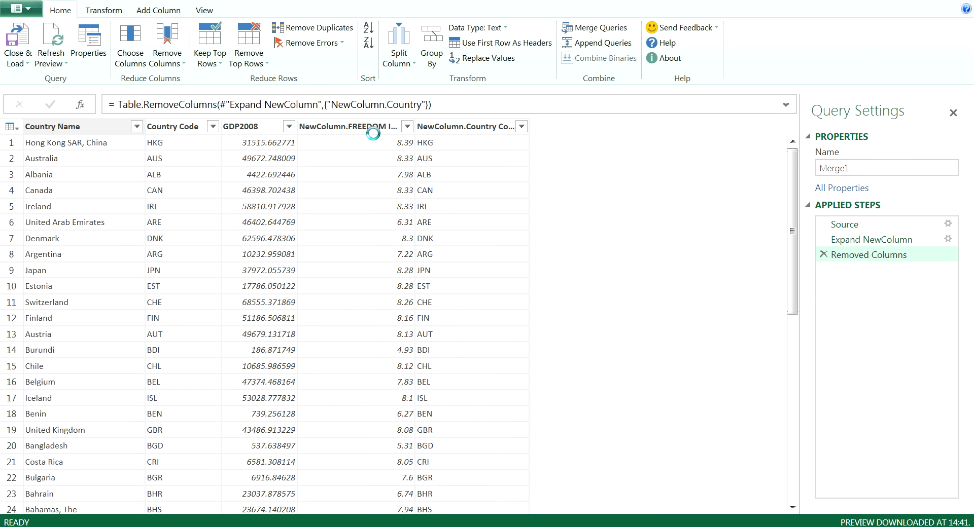
{"action": "left_click", "coordinate": [454, 128]}
{"action": "right_click", "coordinate": [454, 128]}
{"action": "left_click", "coordinate": [480, 135]}
- Rename the NewColumn.FREEDOM INDEX column as FREEDOM INDEX in the merged query
{"action": "right_click", "coordinate": [348, 127]}
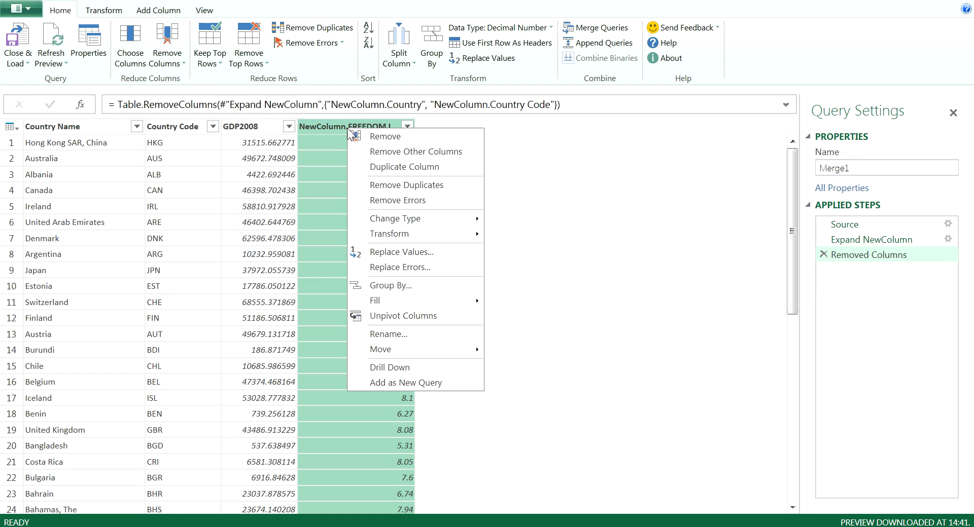
{"action": "left_click", "coordinate": [398, 334]}
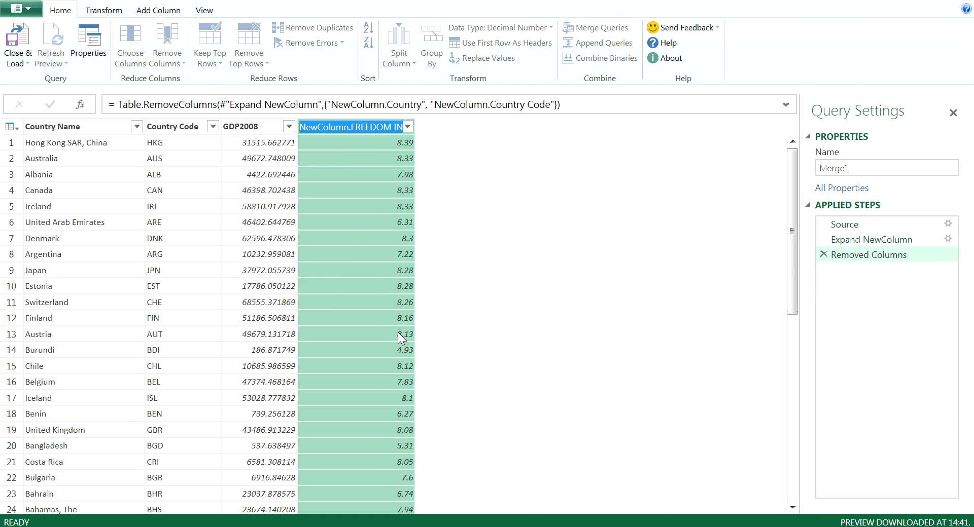
{"action": "key", "text": "Right"}
{"action": "key", "text": "Right"}
{"action": "key", "text": "Right"}
{"action": "key", "text": "Right"}
{"action": "key", "text": "Right"}
{"action": "key", "text": "Right"}
{"action": "key", "text": "Right"}
{"action": "key", "text": "Right"}
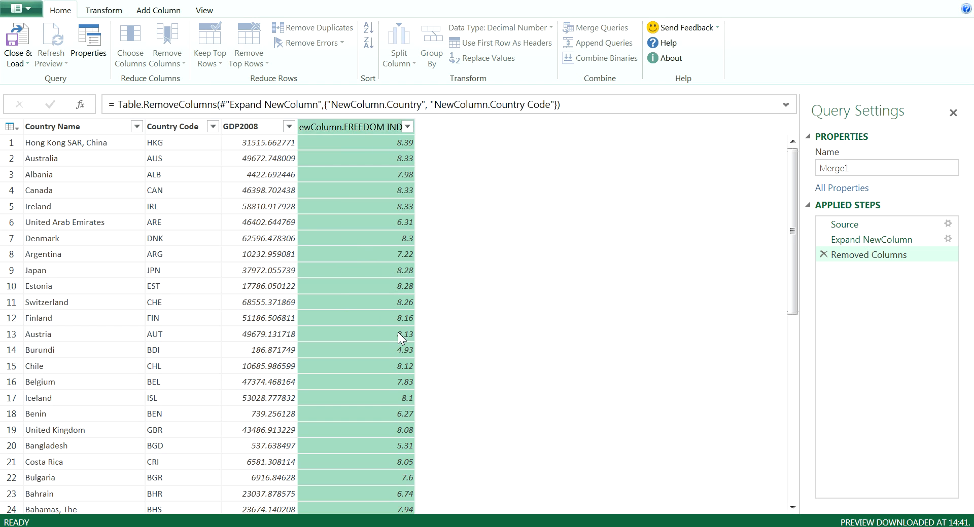
{"action": "key", "text": "Home"}
{"action": "key", "text": "Delete"}
{"action": "key", "text": "Delete"}
{"action": "key", "text": "Delete"}
{"action": "key", "text": "Delete"}
{"action": "key", "text": "Delete"}
{"action": "key", "text": "Delete"}
{"action": "key", "text": "Delete"}
{"action": "key", "text": "Delete"}
{"action": "key", "text": "Delete"}
{"action": "key", "text": "Delete"}
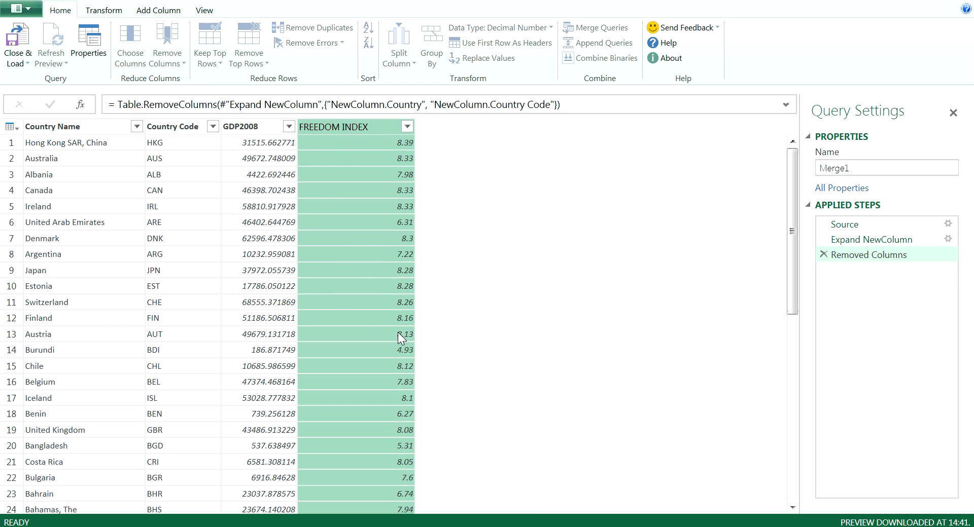
{"action": "key", "text": "Return"}
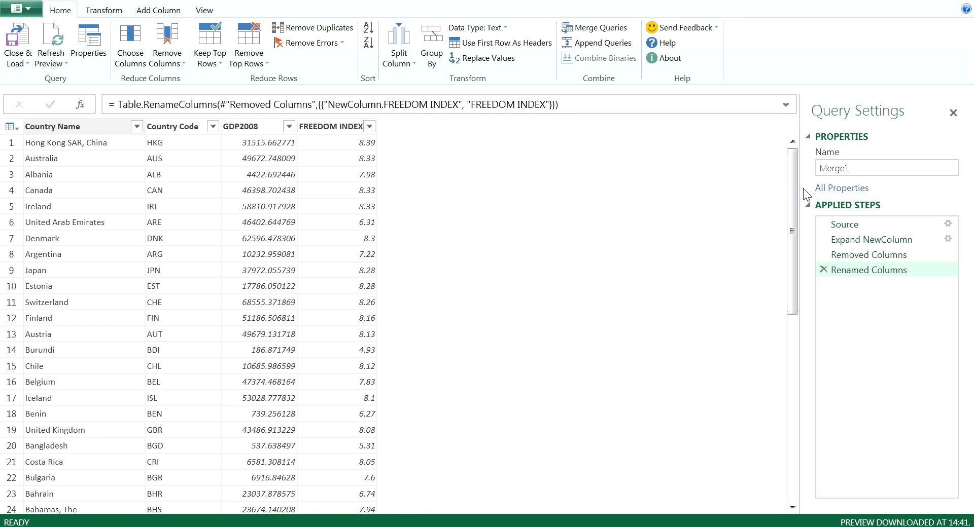
- Rename the merged query as Freedom and GDP, then load it into the workbook and close the list of workbook queries
{"action": "left_click", "coordinate": [868, 167]}
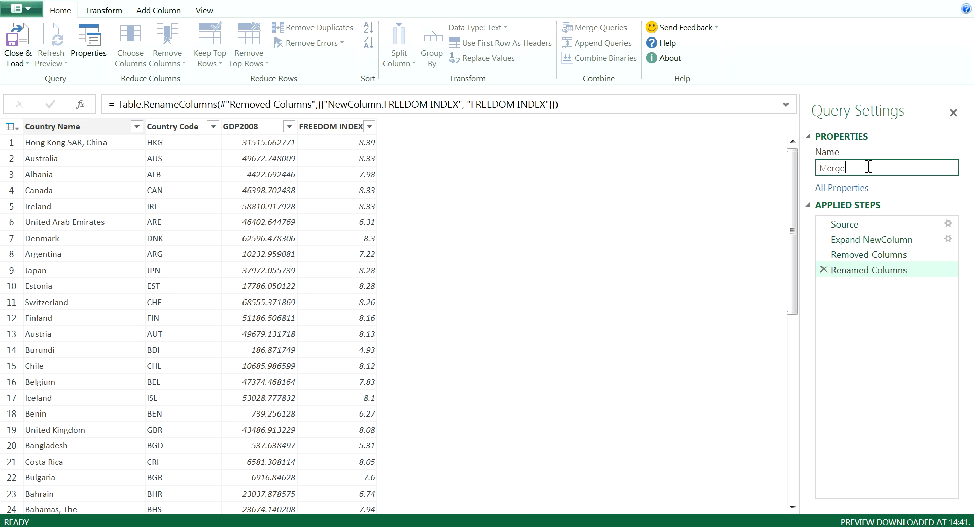
{"action": "key", "text": "BackSpace"}
{"action": "key", "text": "BackSpace"}
{"action": "key", "text": "BackSpace"}
{"action": "key", "text": "BackSpace"}
{"action": "key", "text": "BackSpace"}
{"action": "type", "text": "Freedom and GDP"}
{"action": "key", "text": "Return"}
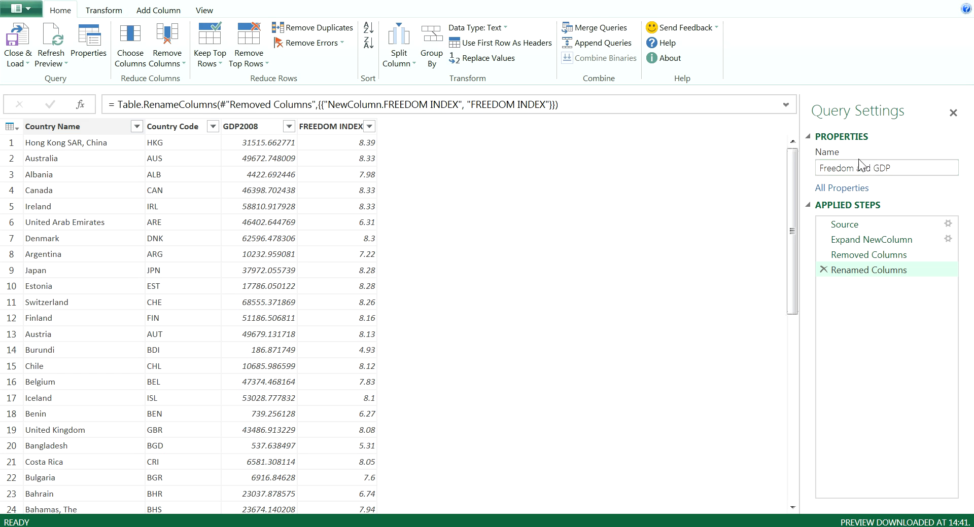
{"action": "left_click", "coordinate": [19, 49]}
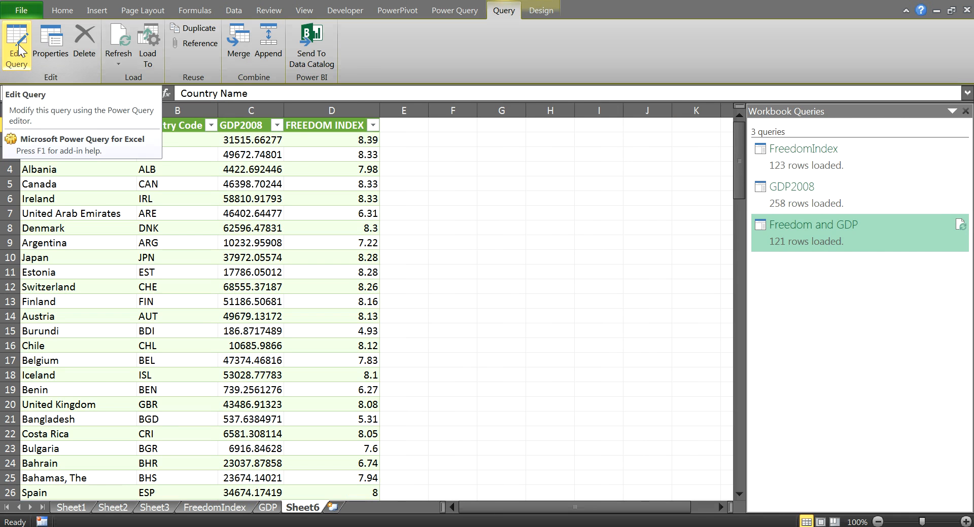
{"action": "left_click", "coordinate": [965, 112]}
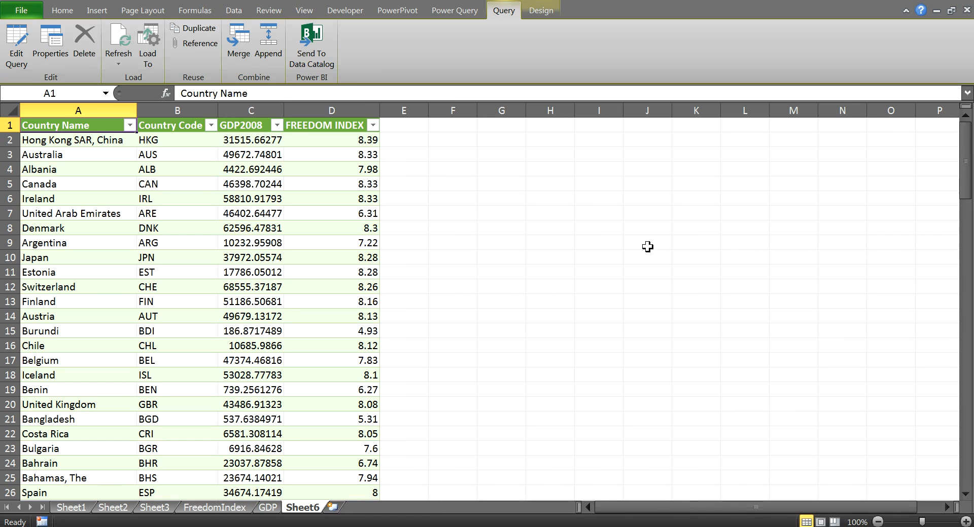
- Format the GDP2008 and FREEDOM INDEX columns with comma-style numbers showing two decimals
{"action": "left_click", "coordinate": [252, 110]}
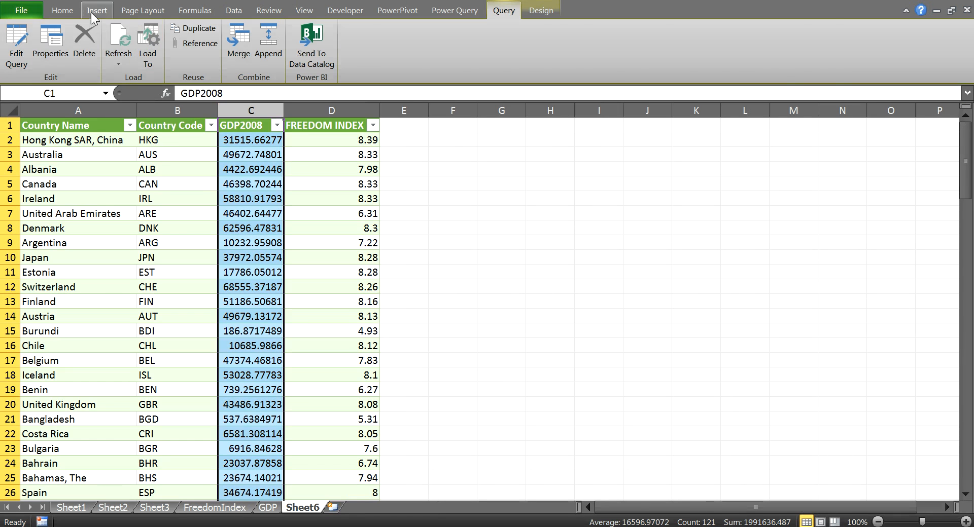
{"action": "left_click", "coordinate": [65, 14]}
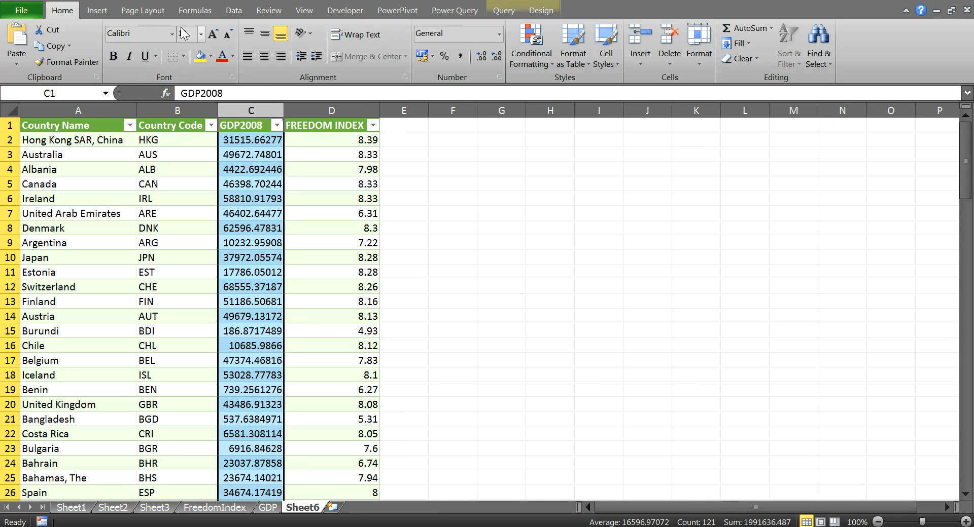
{"action": "left_click", "coordinate": [460, 56]}
{"action": "left_click", "coordinate": [371, 104]}
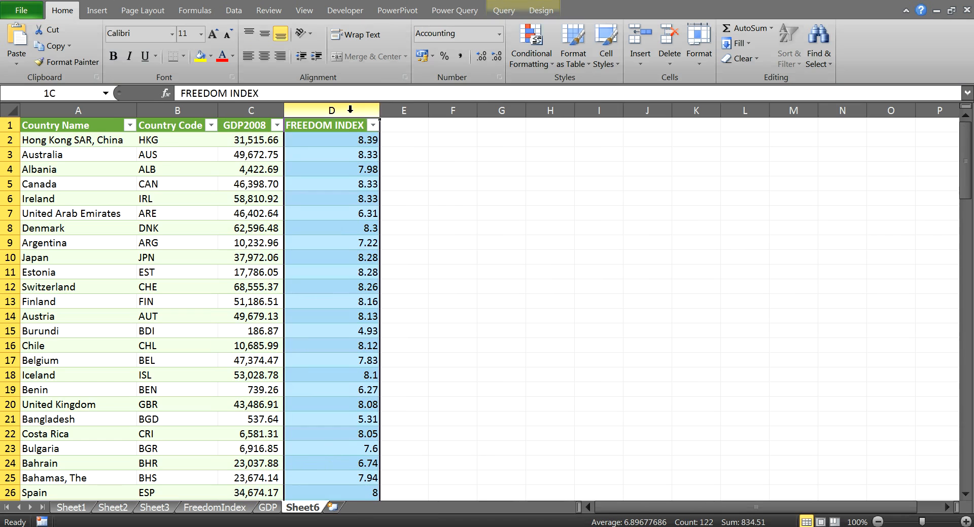
{"action": "left_click", "coordinate": [462, 60]}
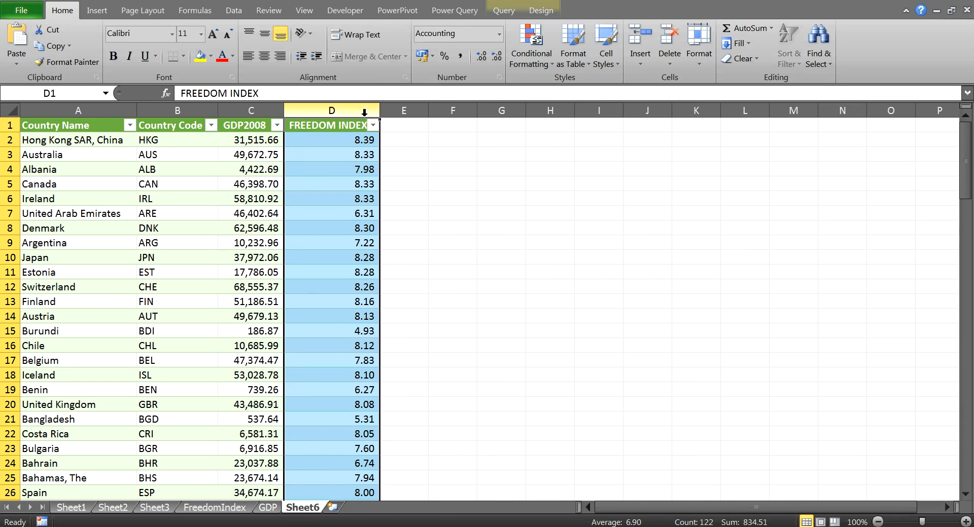
{"action": "left_click", "coordinate": [458, 169]}
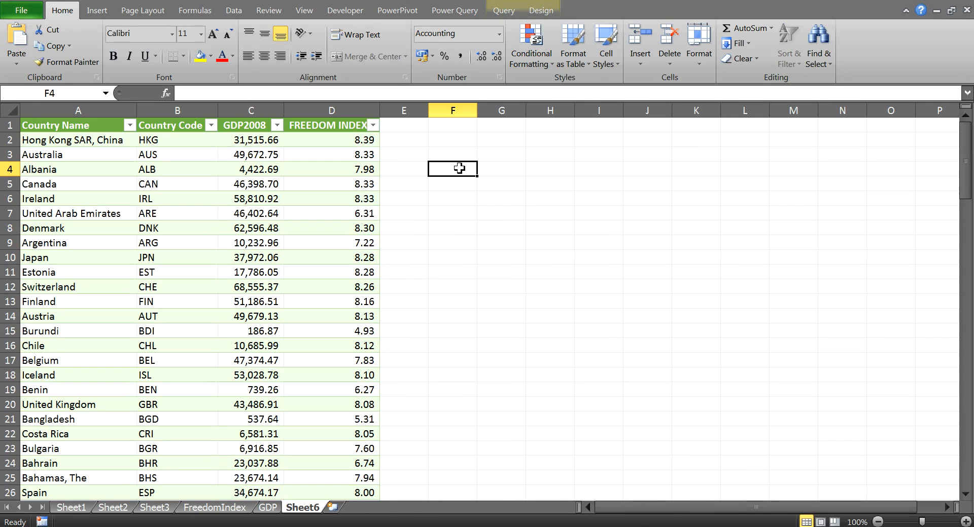
- Insert an empty markers-only scatter chart and place it beside the merged table, starting around row 5
{"action": "left_click", "coordinate": [97, 10]}
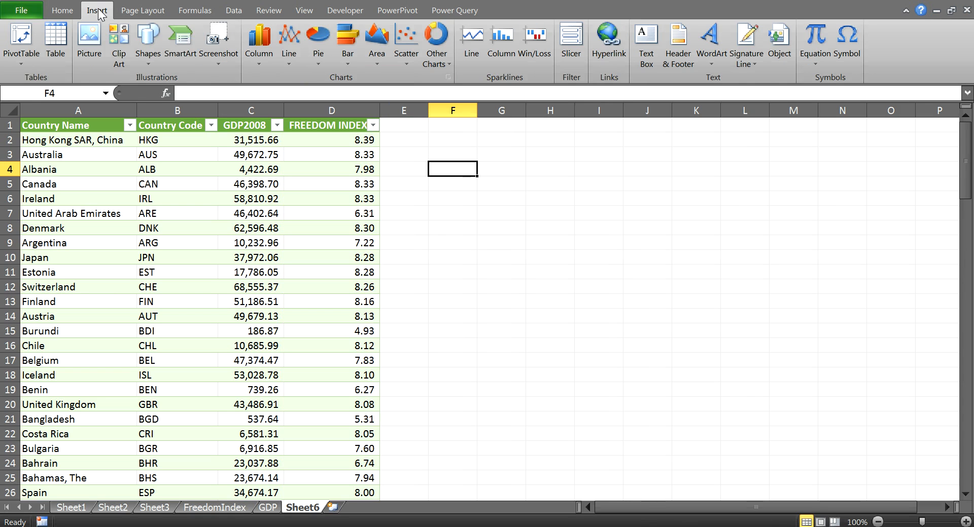
{"action": "left_click", "coordinate": [405, 53]}
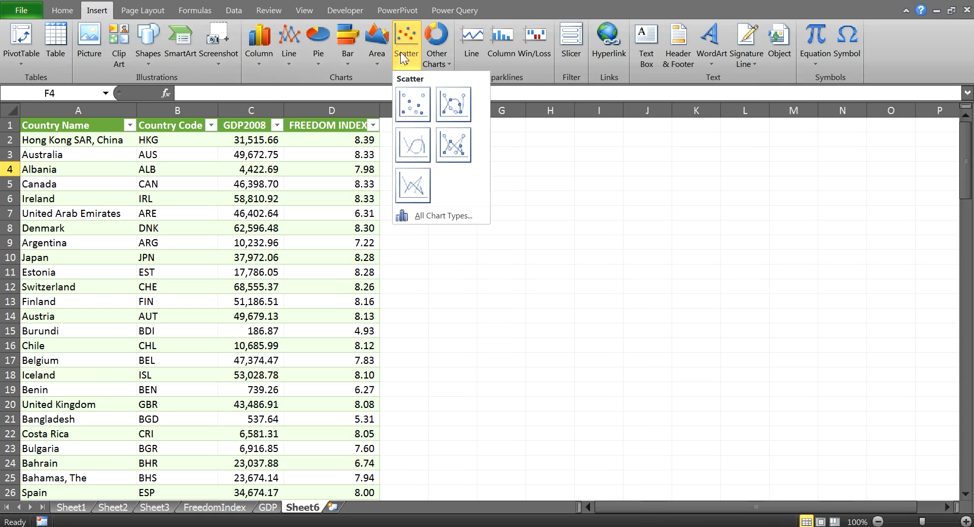
{"action": "left_click", "coordinate": [414, 105]}
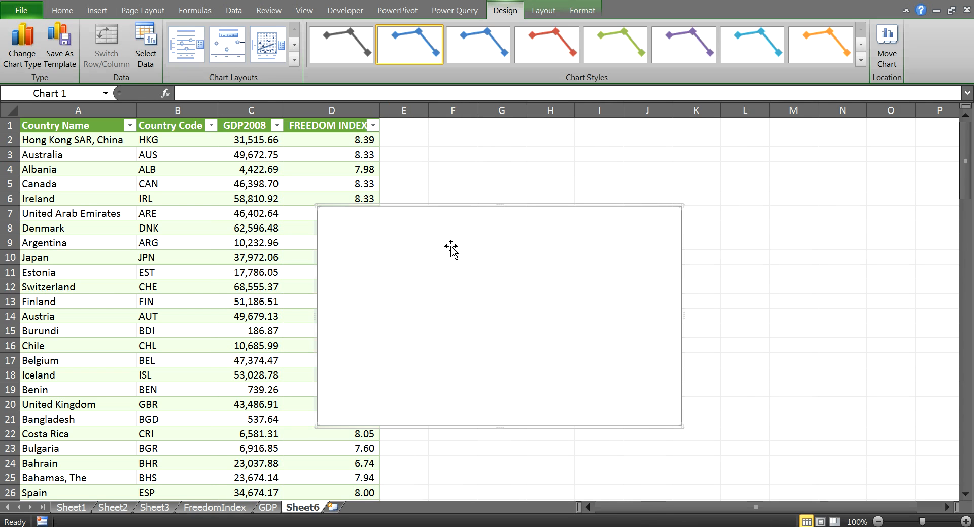
{"action": "left_click_drag", "start_coordinate": [451, 248], "coordinate": [531, 219]}
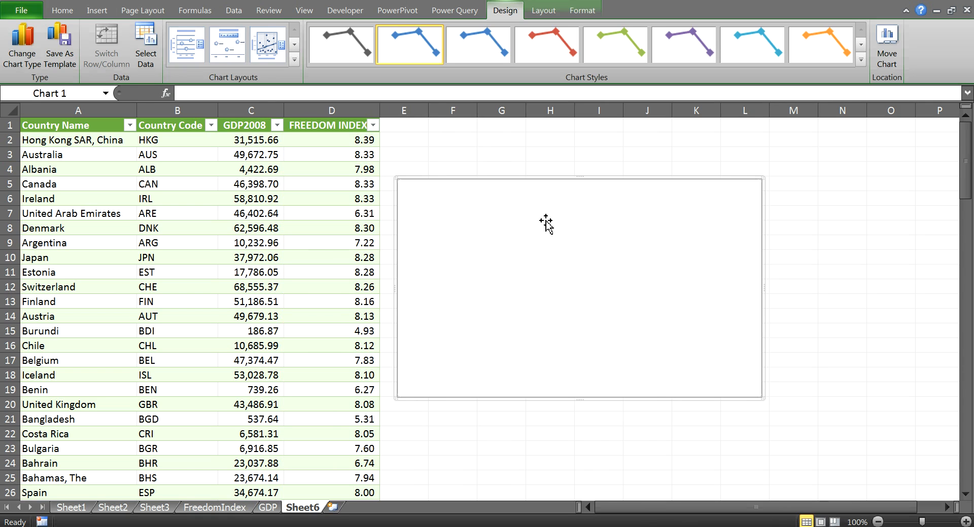
- Add a chart series named Freedom and GDP with the freedom index cells D2:D122 as its X values
{"action": "right_click", "coordinate": [545, 222]}
{"action": "left_click", "coordinate": [598, 352]}
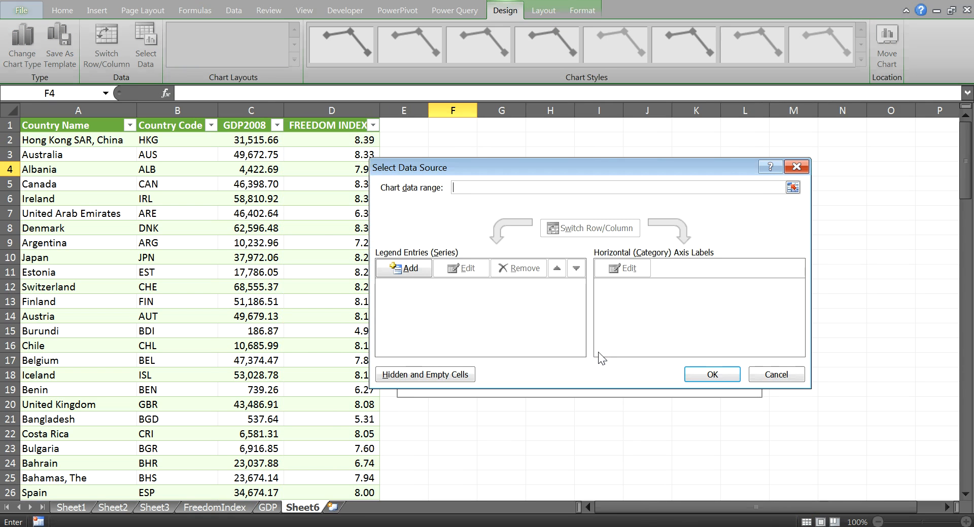
{"action": "left_click", "coordinate": [404, 268]}
{"action": "type", "text": "Freedom a"}
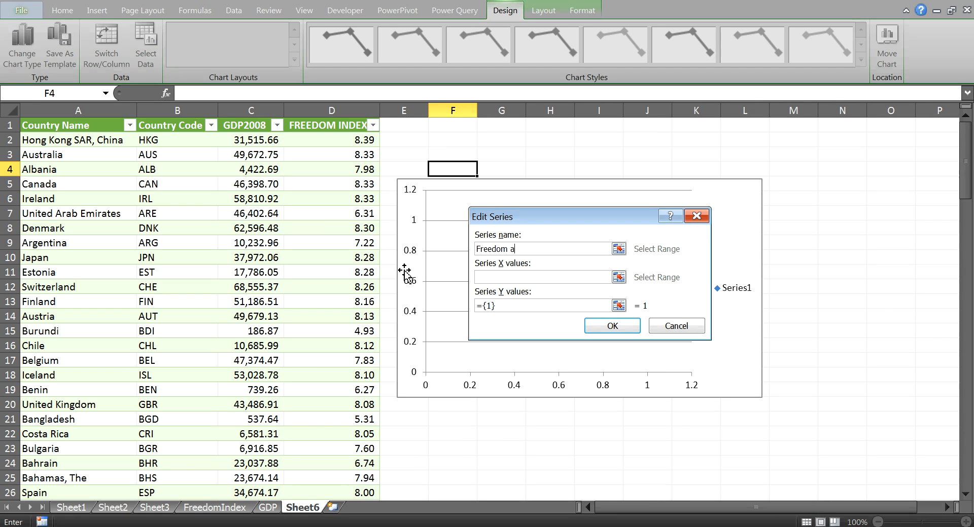
{"action": "type", "text": "nd GDP"}
{"action": "left_click", "coordinate": [486, 278]}
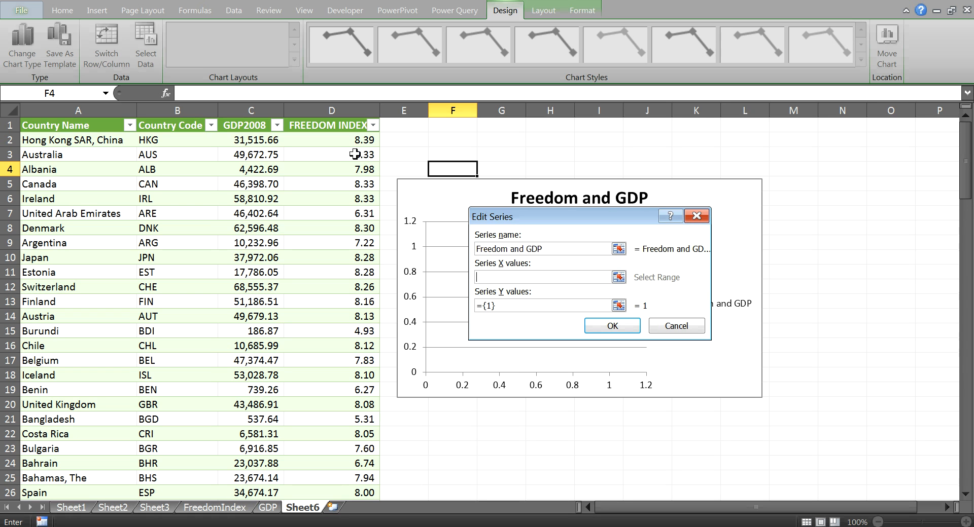
{"action": "left_click", "coordinate": [344, 140]}
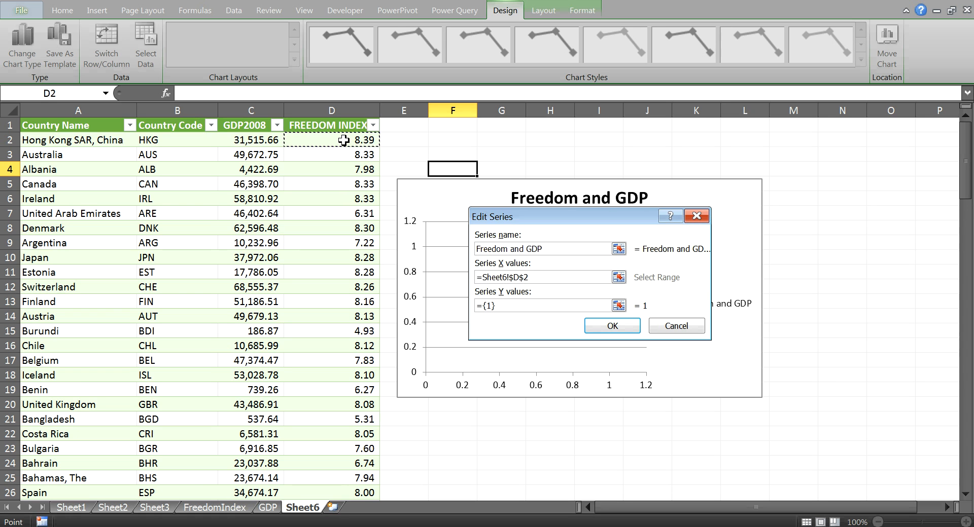
{"action": "key", "text": "ctrl+shift+Down"}
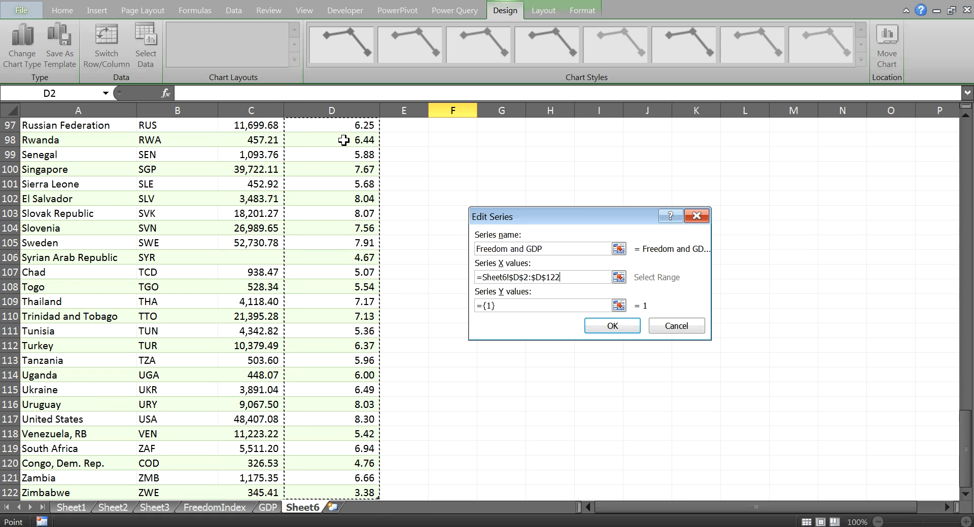
- Set the series Y values to =Sheet6!C2:C122 and apply the chart's data source
{"action": "left_click", "coordinate": [510, 306]}
{"action": "left_click", "coordinate": [512, 307]}
{"action": "key", "text": "BackSpace"}
{"action": "key", "text": "BackSpace"}
{"action": "key", "text": "BackSpace"}
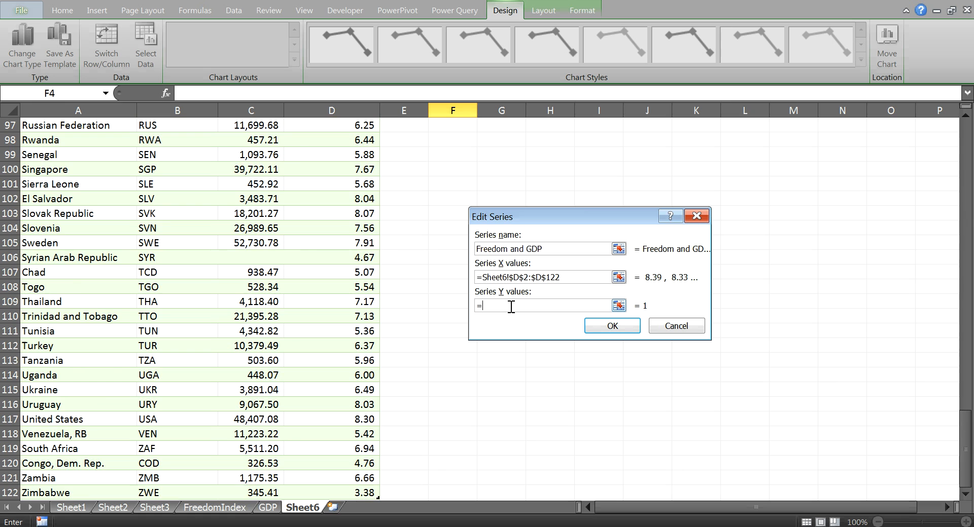
{"action": "type", "text": "S"}
{"action": "type", "text": "heet6!C2:C122"}
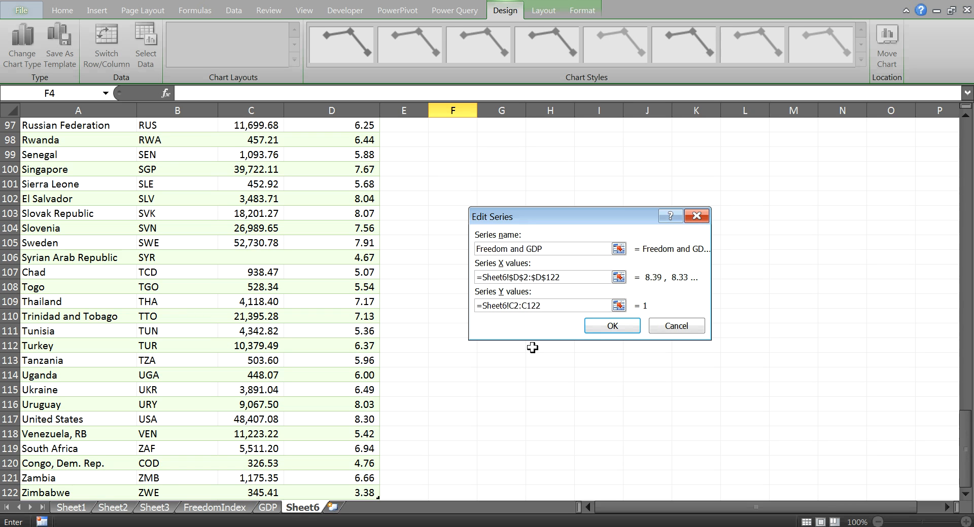
{"action": "left_click", "coordinate": [602, 329]}
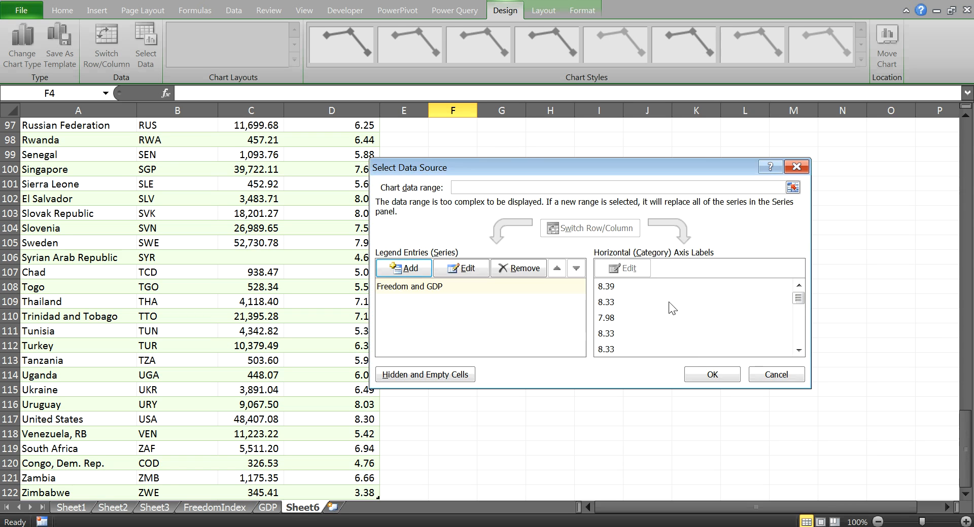
{"action": "left_click", "coordinate": [712, 375]}
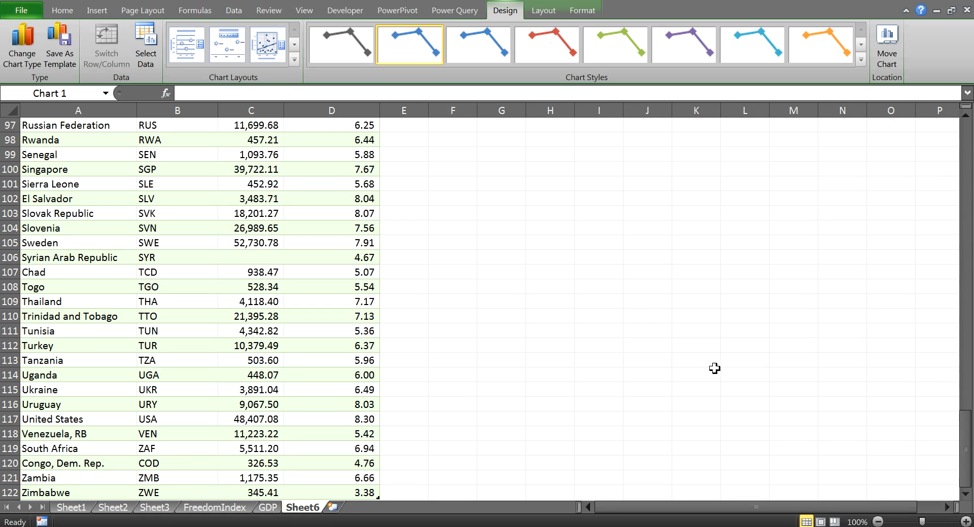
- Widen the Freedom and GDP chart to reach column P and add a linear trendline to its series
{"action": "left_click", "coordinate": [964, 142]}
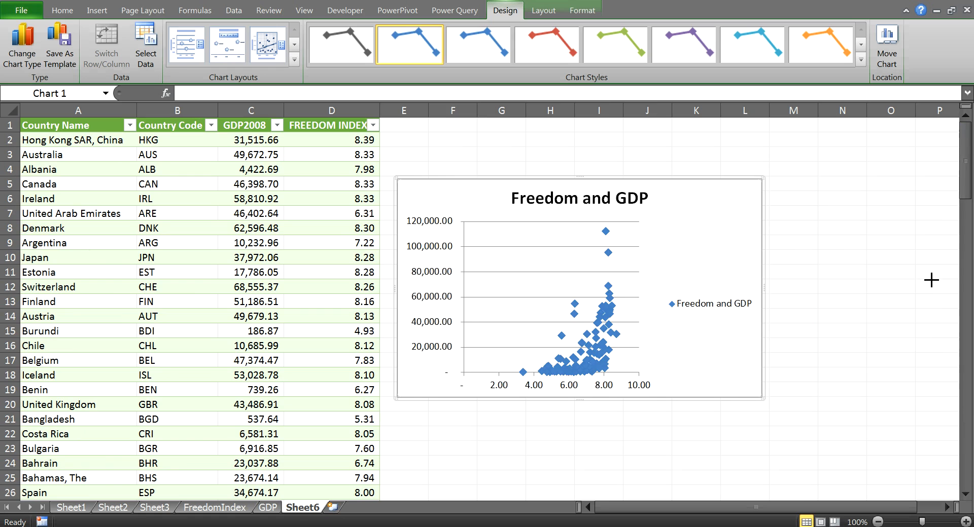
{"action": "left_click_drag", "start_coordinate": [932, 280], "coordinate": [930, 279]}
{"action": "left_click", "coordinate": [629, 247]}
{"action": "left_click", "coordinate": [531, 14]}
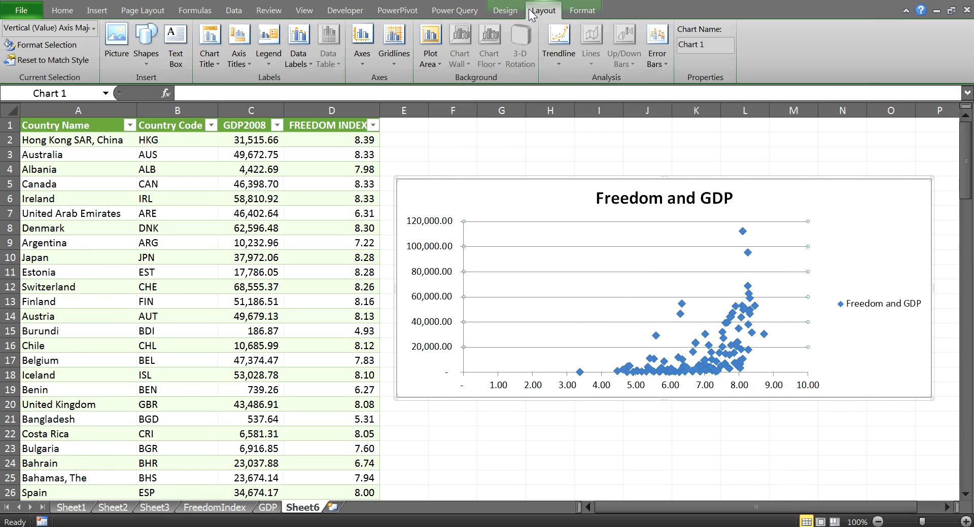
{"action": "left_click", "coordinate": [556, 53]}
{"action": "left_click", "coordinate": [575, 121]}
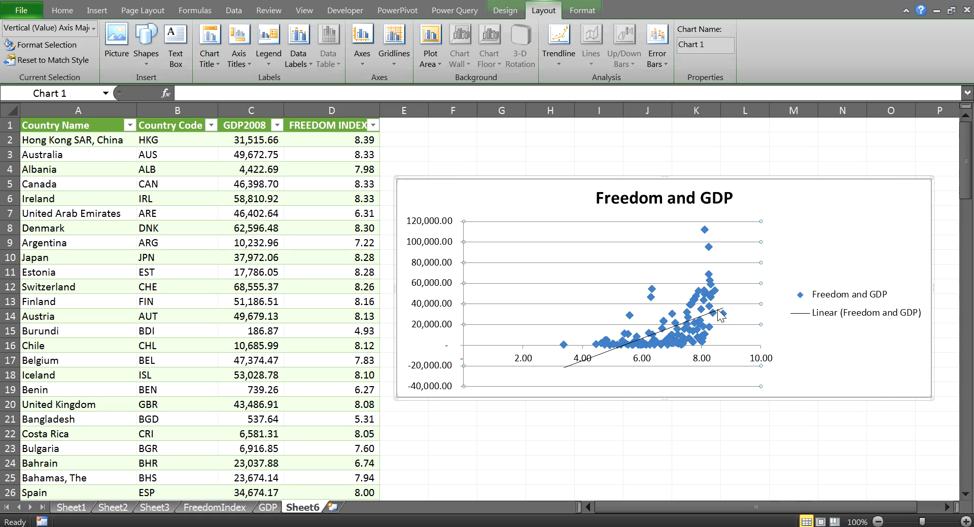
{"action": "left_click", "coordinate": [552, 436]}
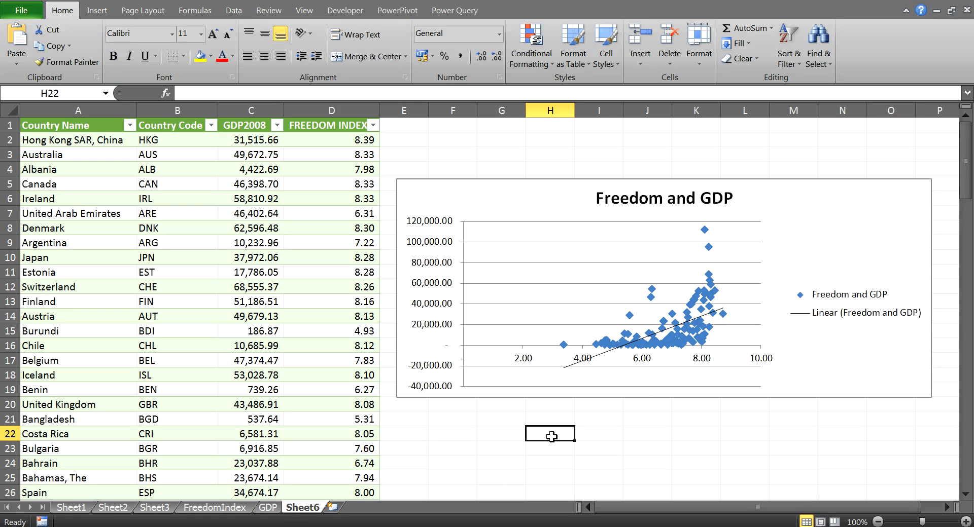